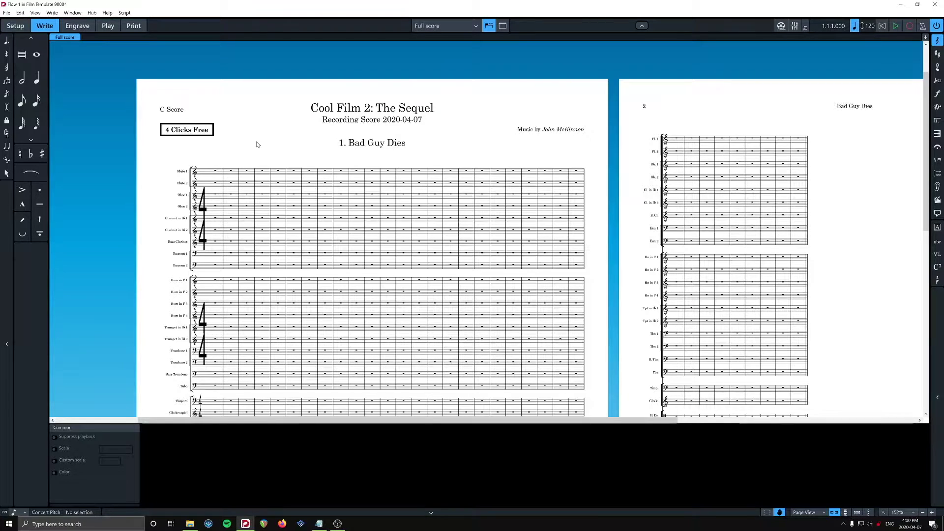
Step: Switch to Engrave mode and inspect the First Film master page, then close it
key(ctrl+3)
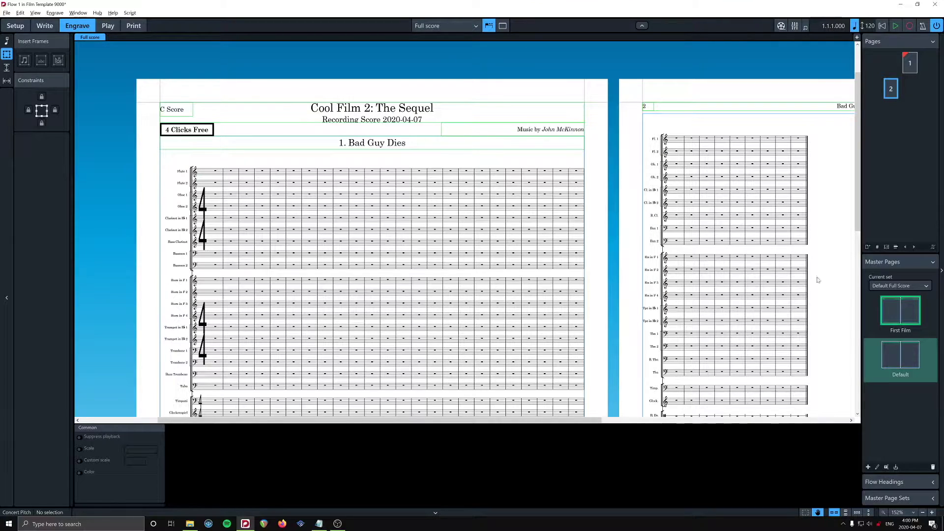
double_click(893, 312)
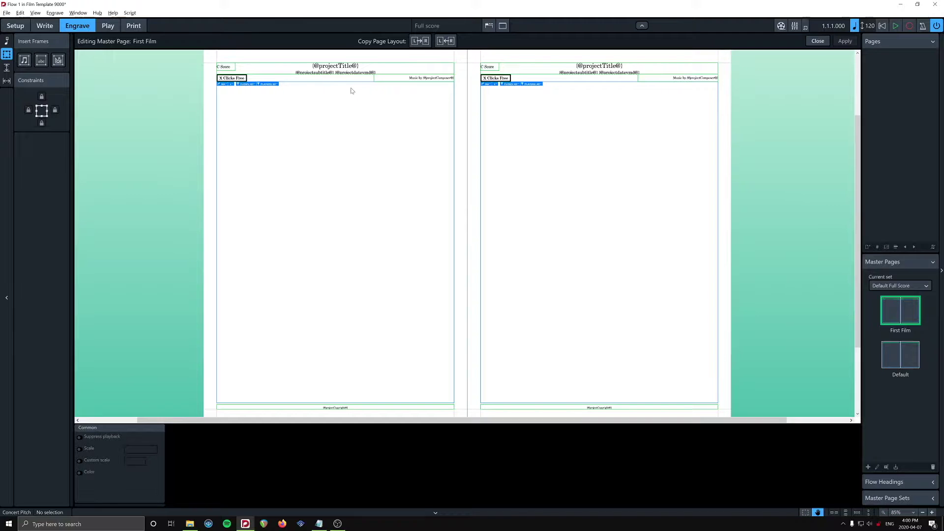
click(818, 41)
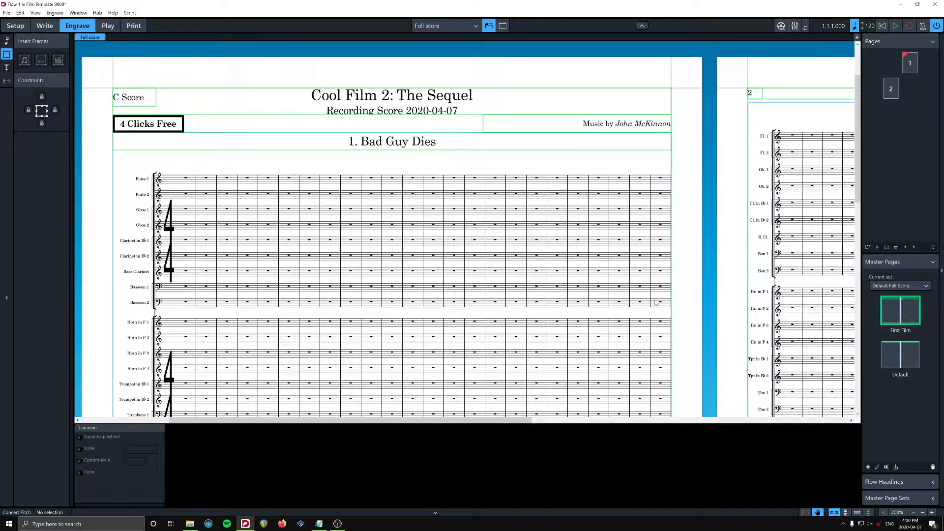
click(906, 484)
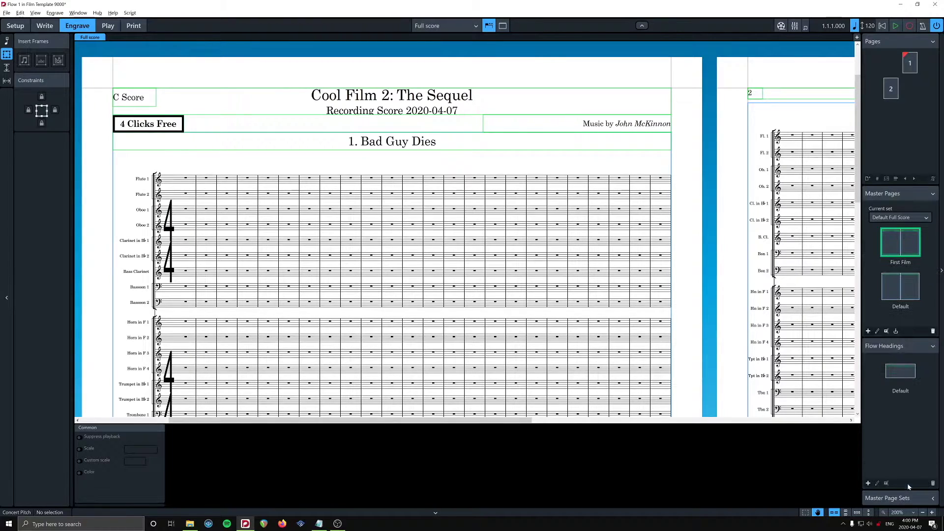
double_click(901, 373)
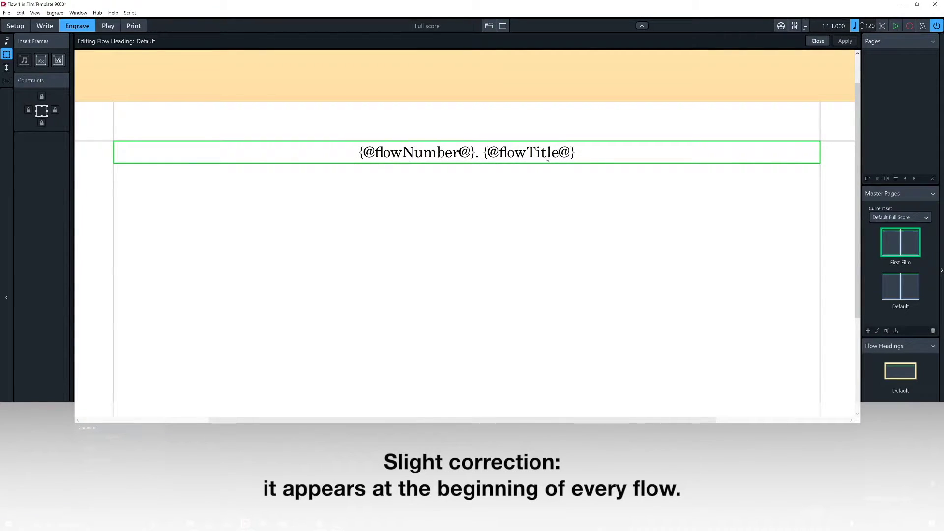
double_click(358, 154)
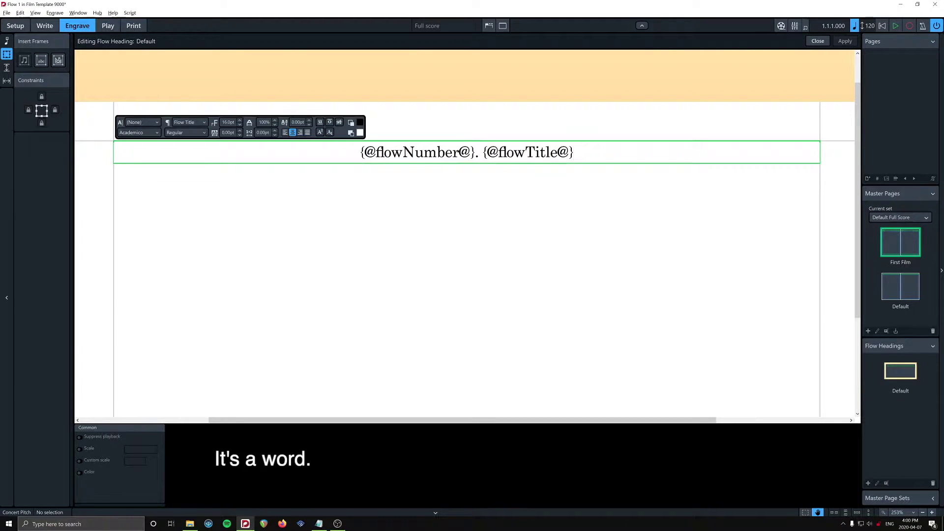
text(1M)
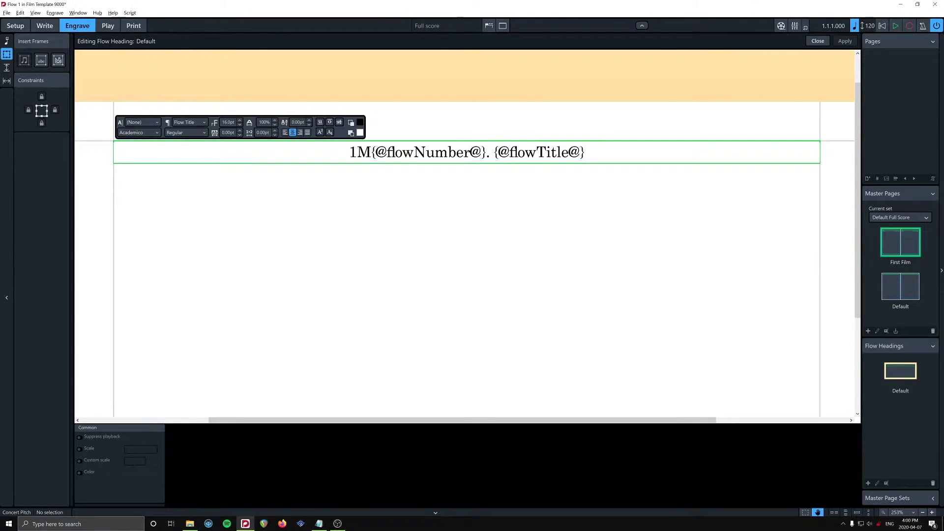
key(BackSpace)
text(-)
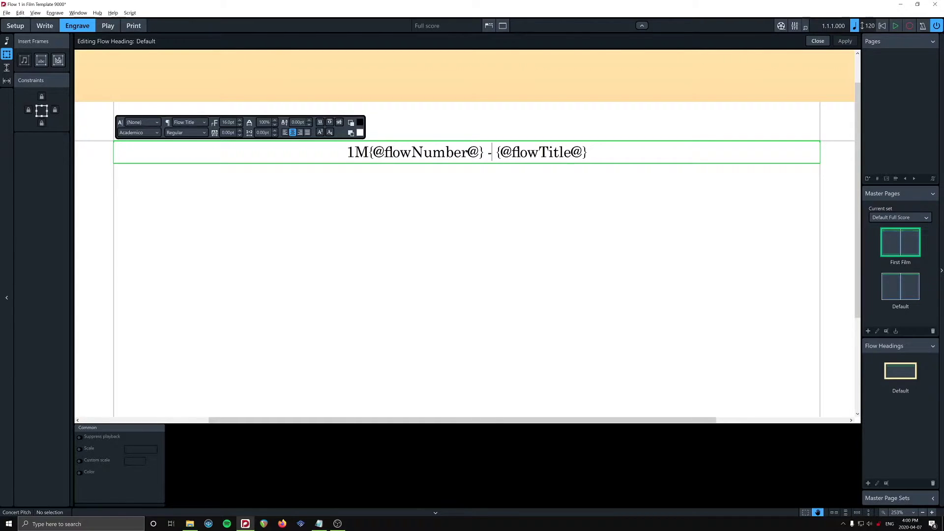
key(Escape)
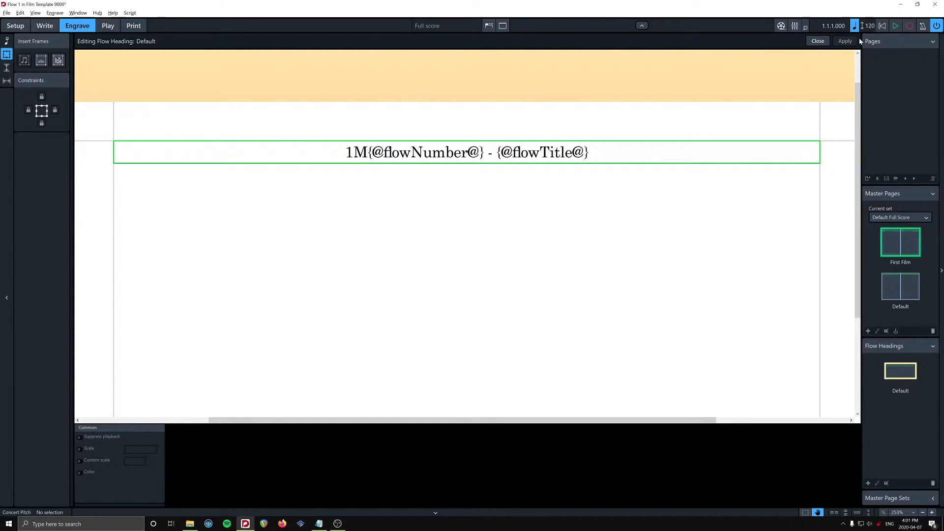
Step: Save the heading, then add Flow 2 in Setup mode with its default name
click(827, 41)
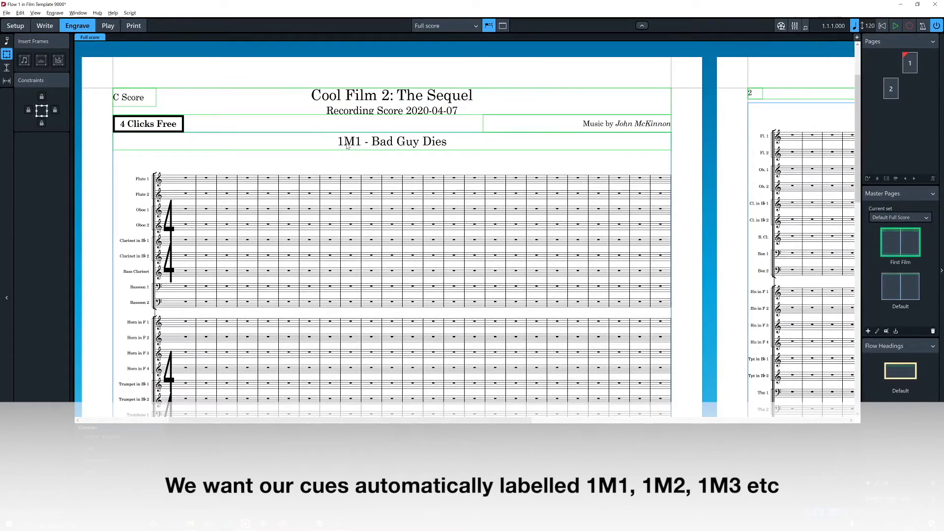
key(ctrl+minus)
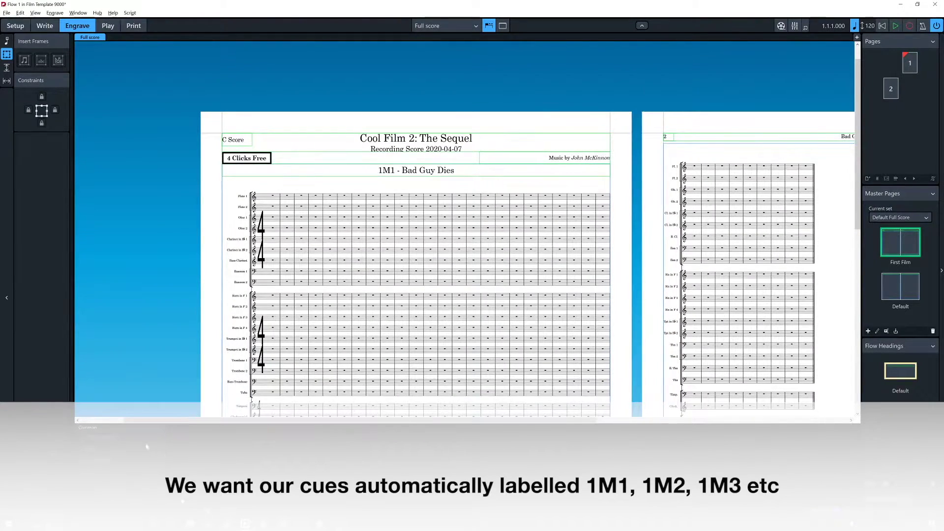
click(23, 26)
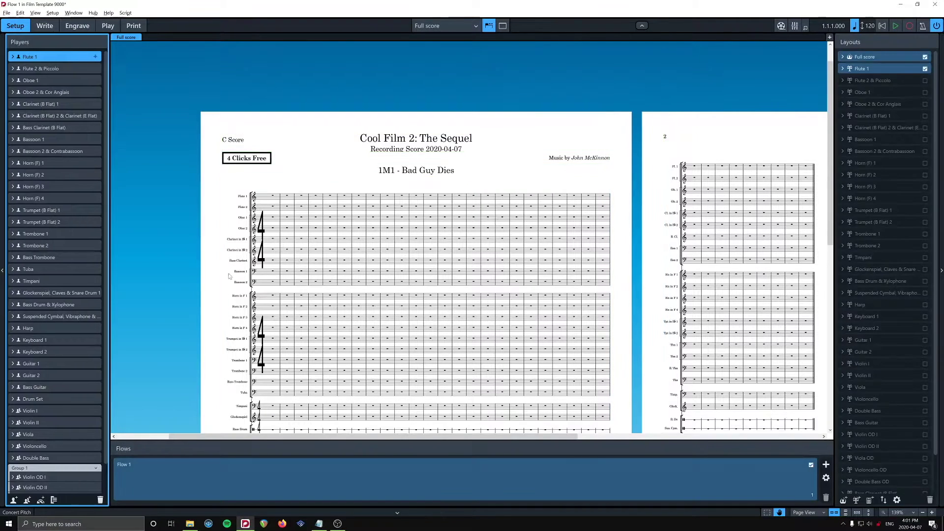
click(787, 484)
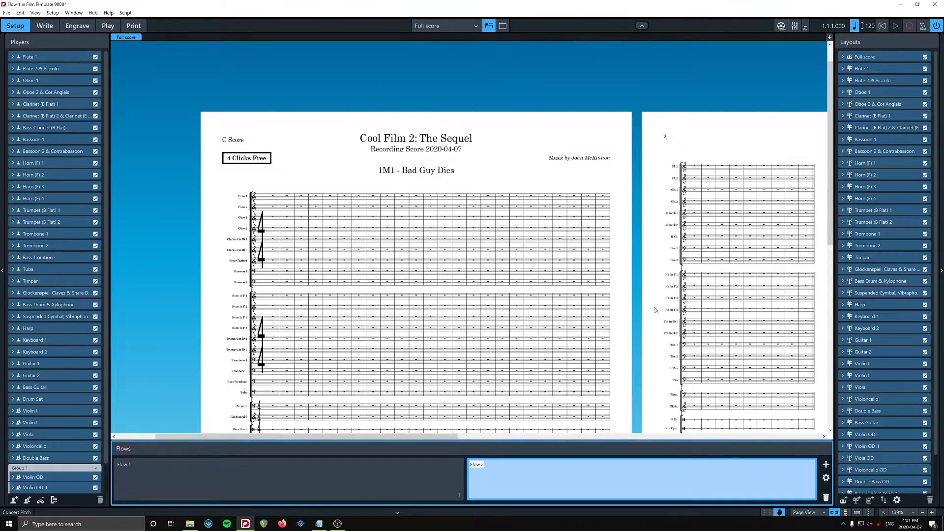
key(Return)
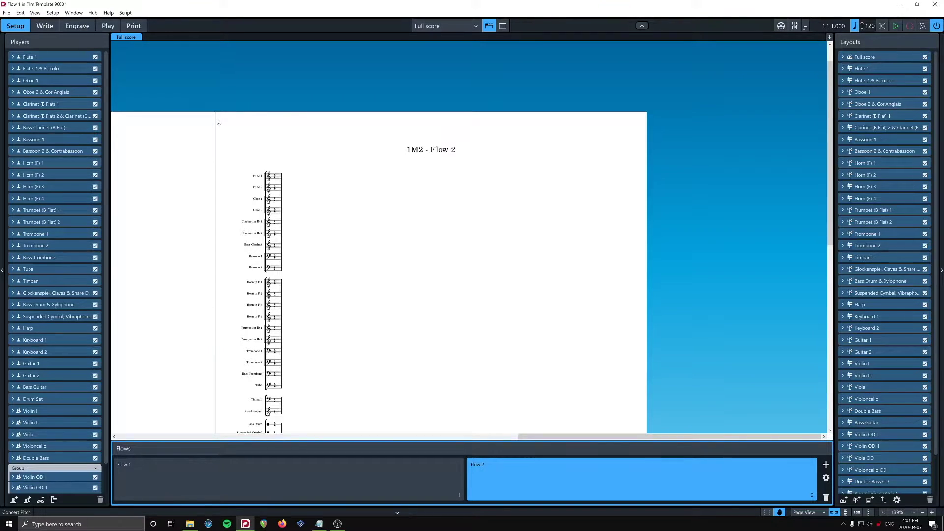
Step: Title Flow 2 'Bad Guy Lives Again' in Project Info and apply it
key(ctrl+i)
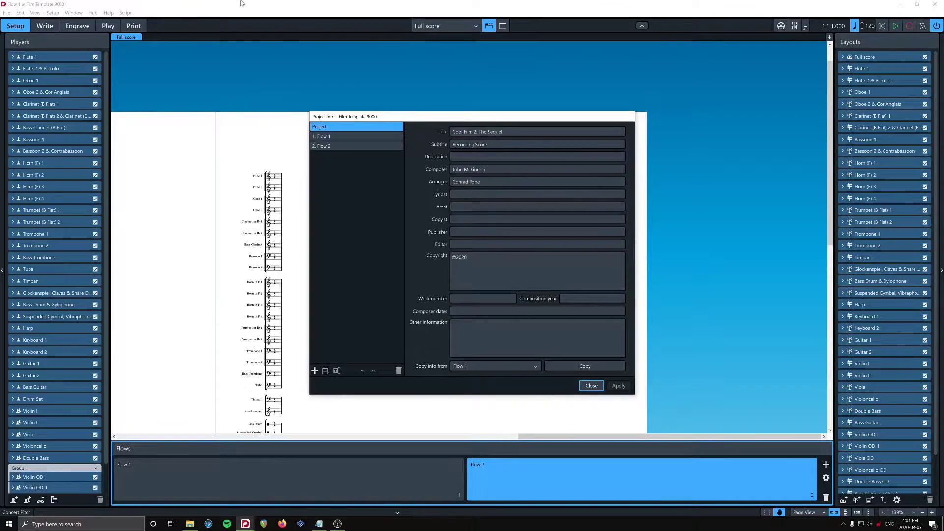
click(328, 146)
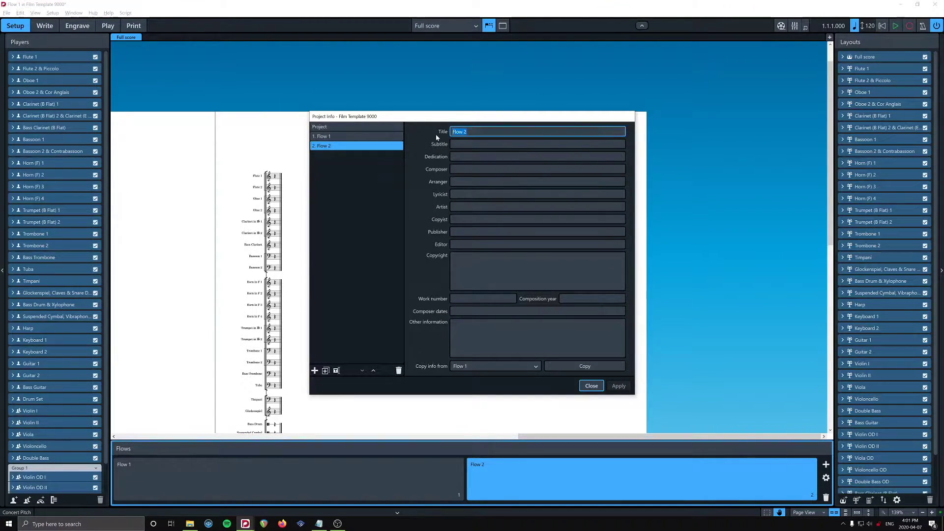
text(Bad Guy Lives Again)
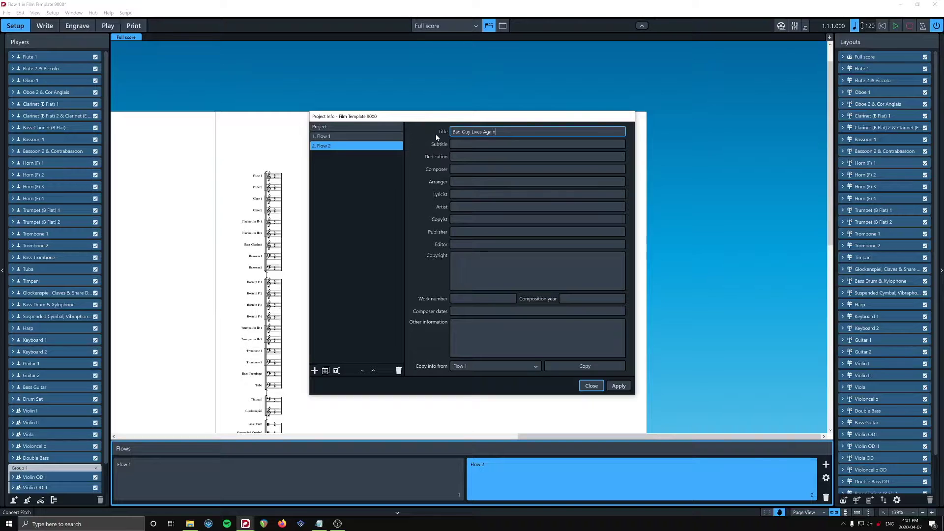
click(618, 385)
key(Home)
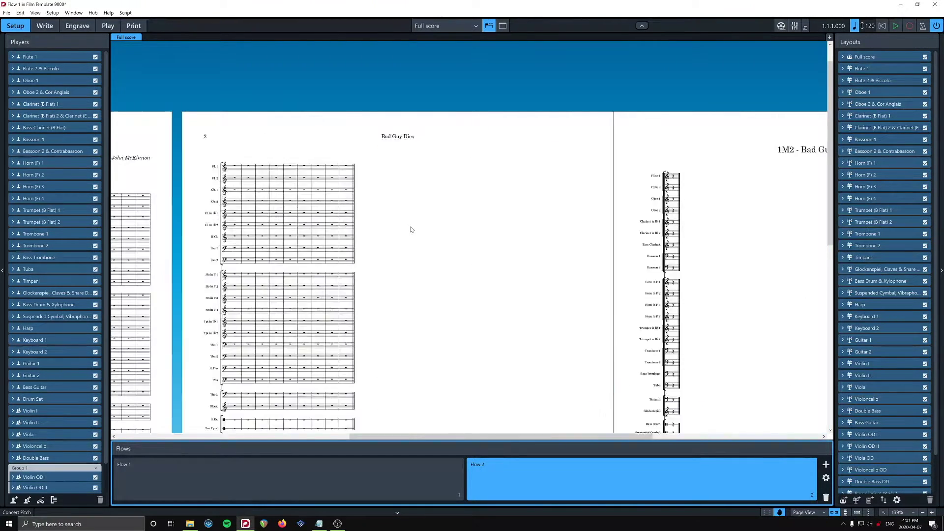
key(End)
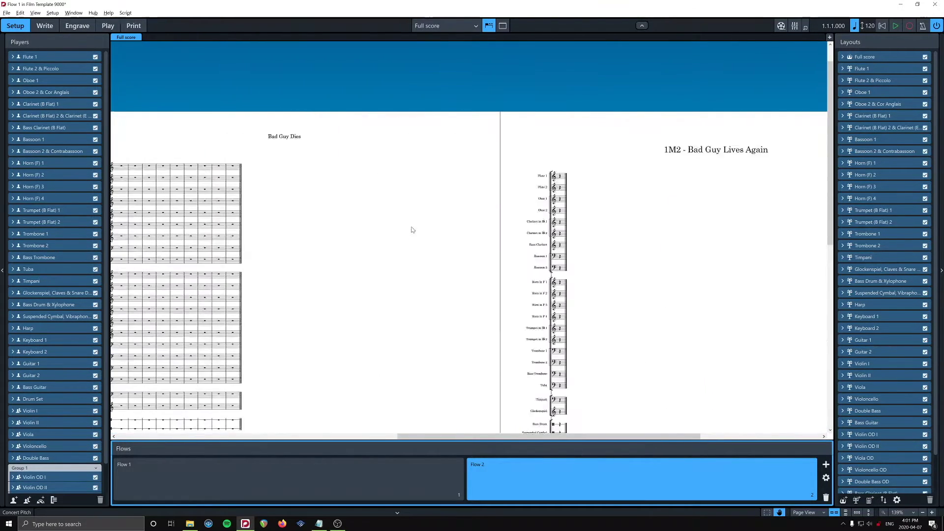
Step: Go back to page 1 of the full score and switch to Engrave mode
key(Home)
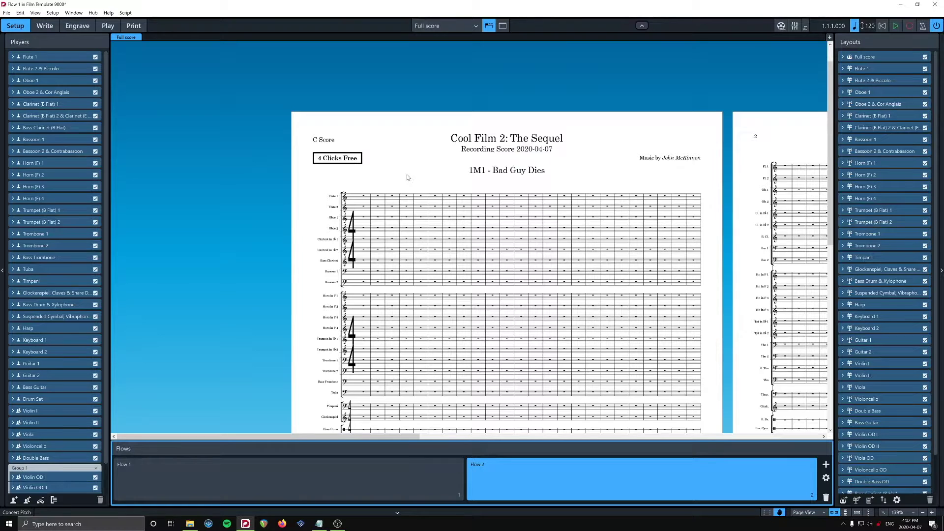
scroll(407, 178, down, 1)
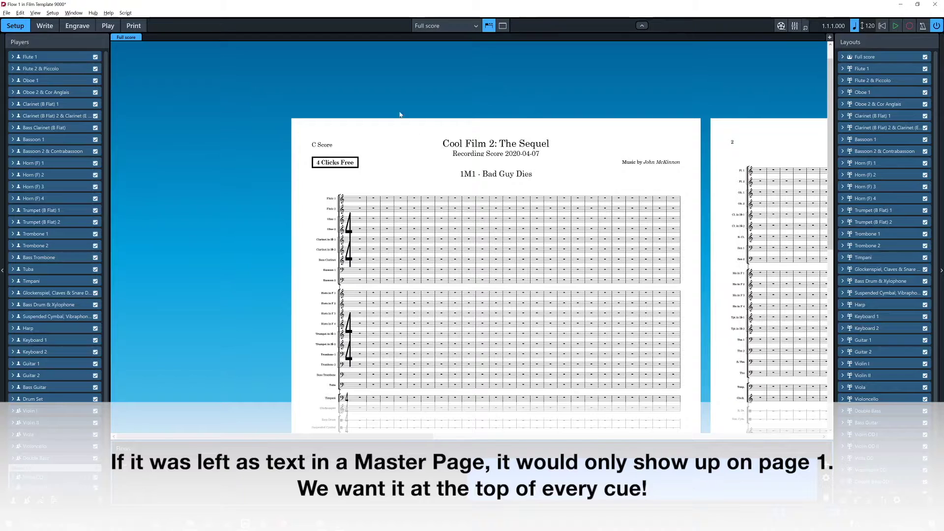
click(74, 27)
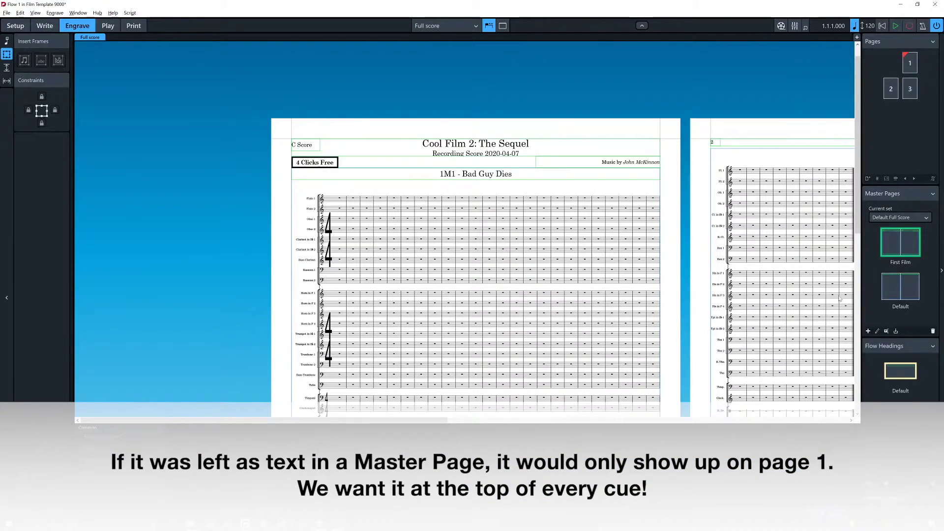
Step: Delete the X Clicks Free frame from First Film's left page and copy the layout to the right
double_click(909, 248)
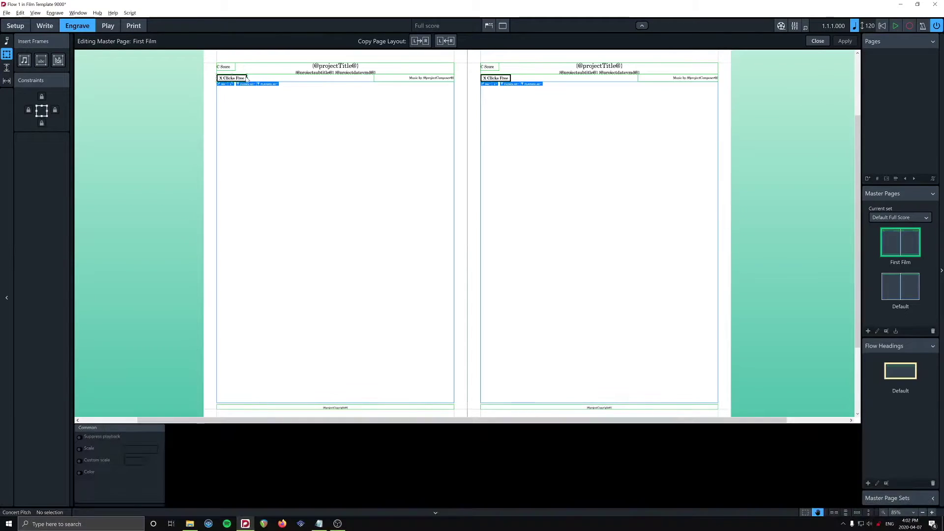
double_click(246, 78)
drag(245, 78, 218, 78)
key(ctrl+c)
key(Escape)
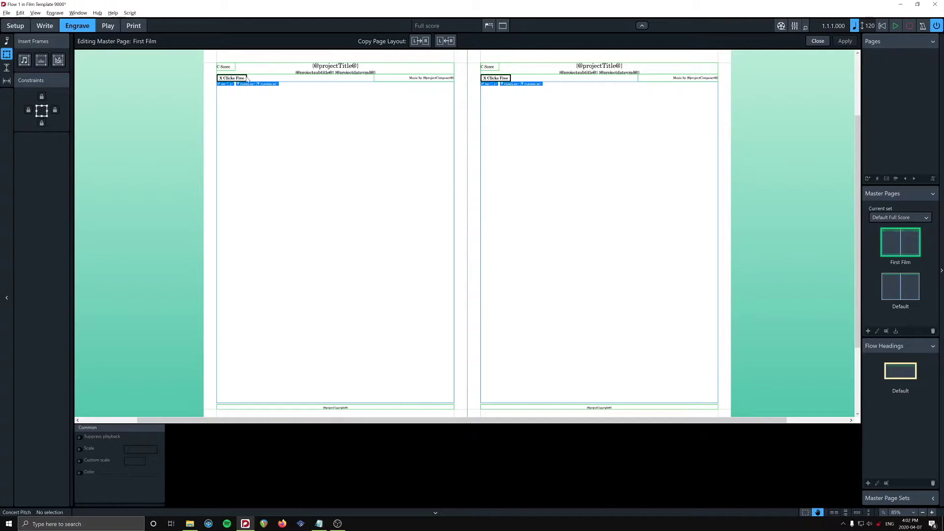
click(247, 78)
key(Delete)
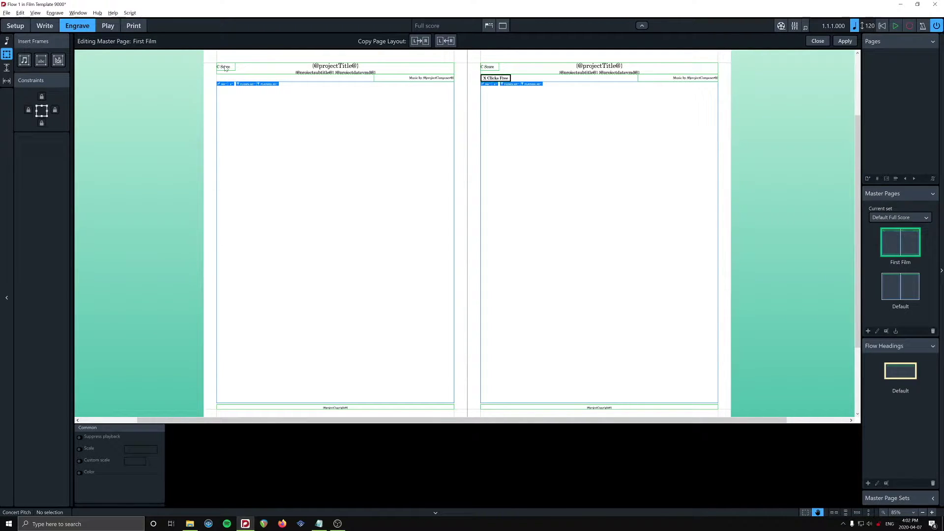
click(420, 40)
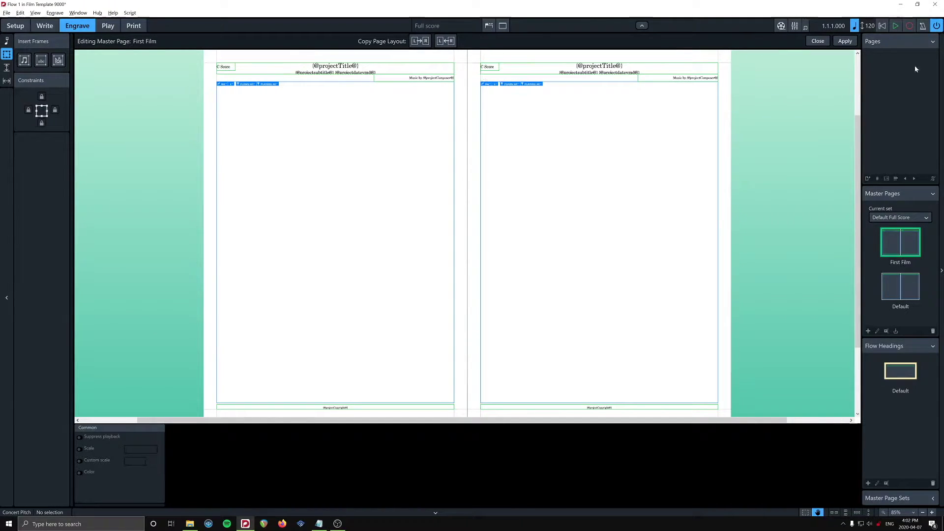
click(818, 42)
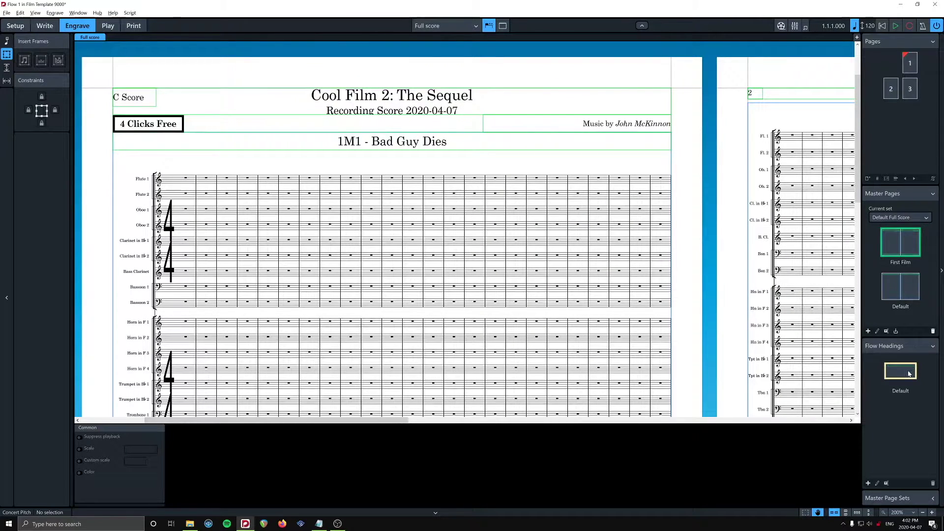
Step: Check the Default heading and First Film master page, then remove all page 1 overrides
double_click(909, 374)
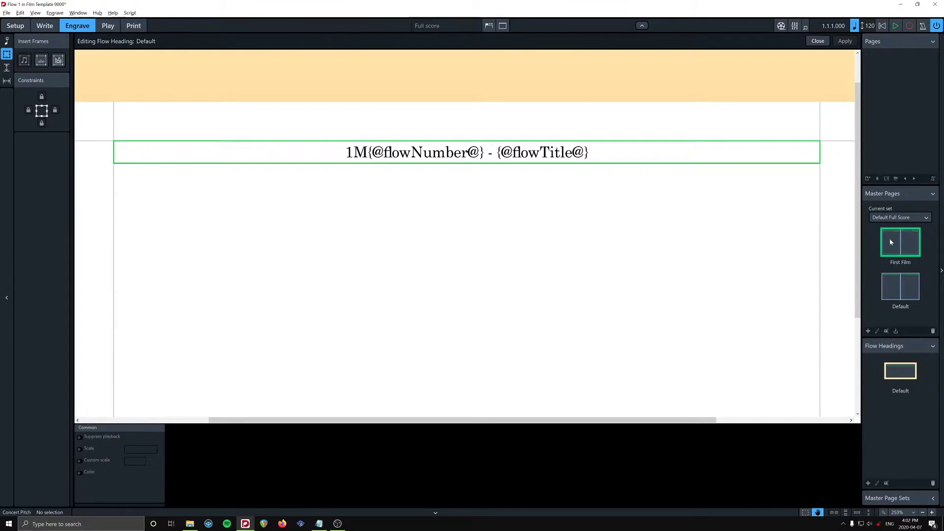
click(817, 41)
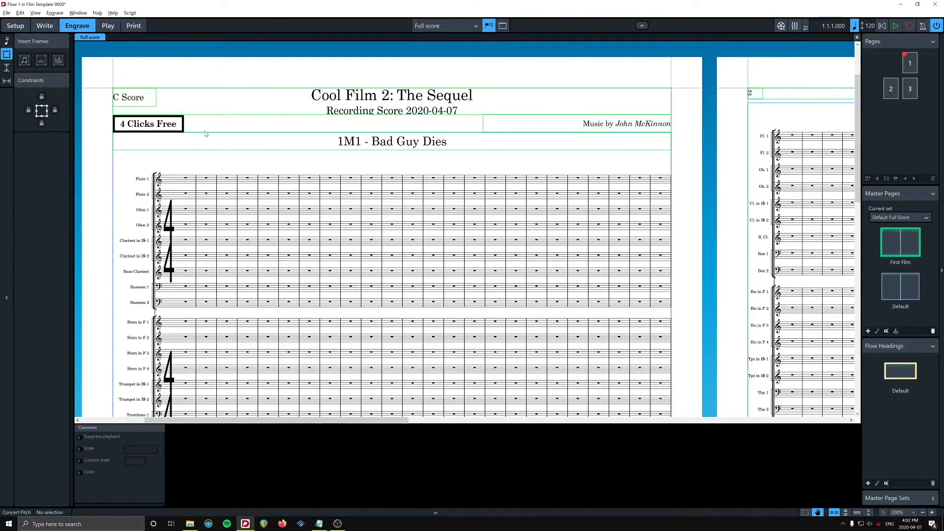
double_click(904, 245)
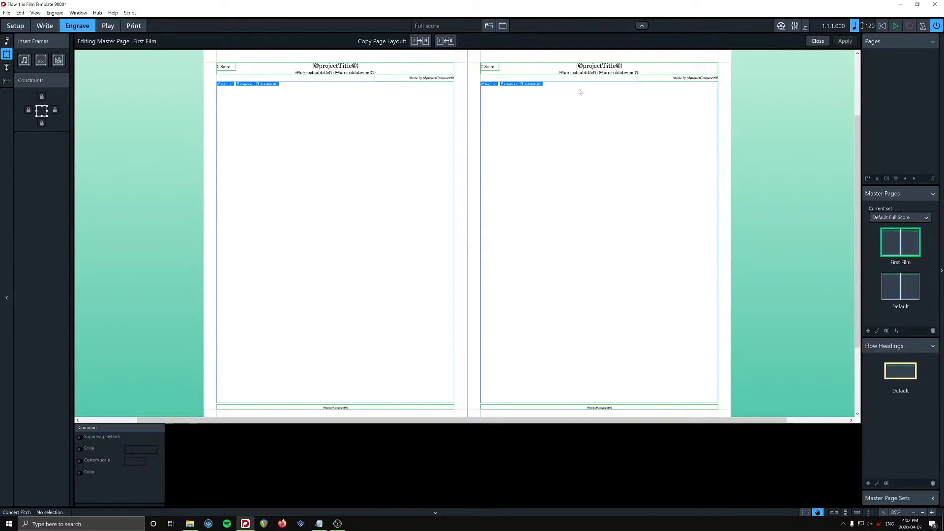
click(818, 41)
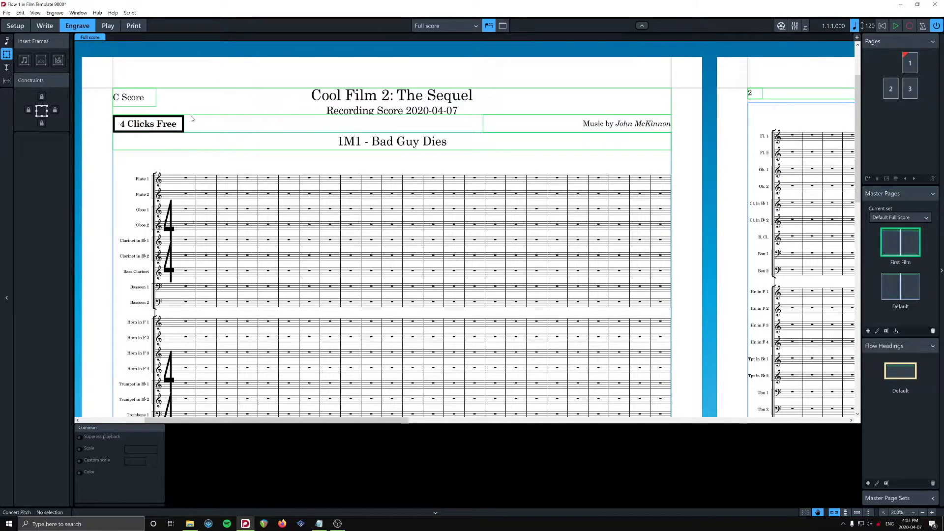
right_click(909, 63)
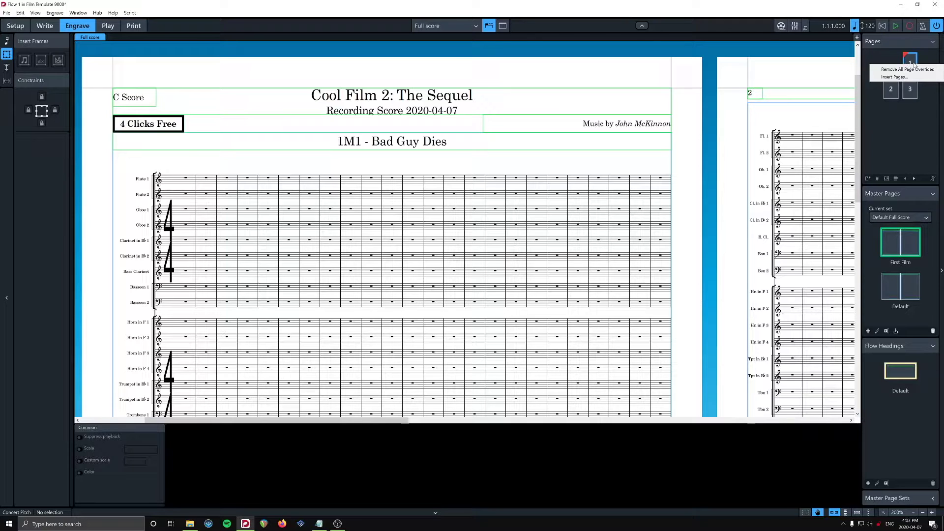
click(916, 70)
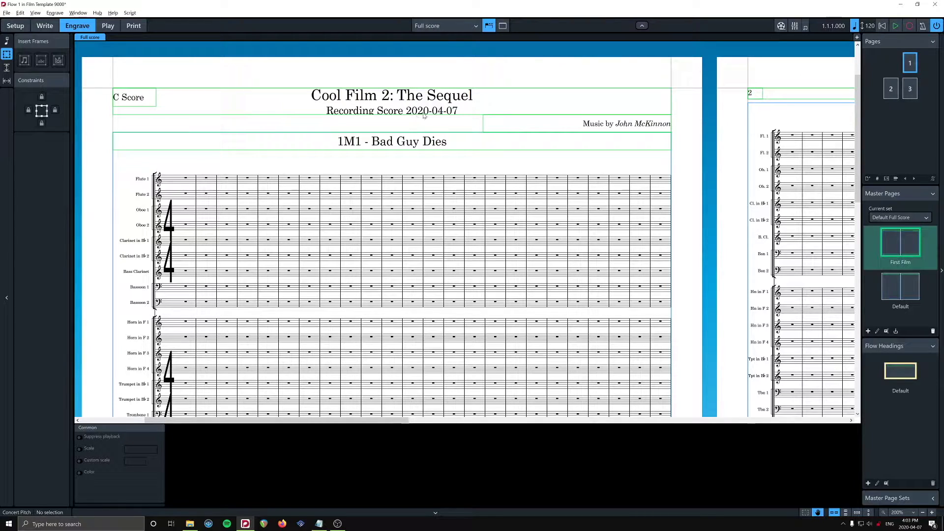
Step: Add a text frame with bold 'X Clicks Free' below the Default flow heading title
double_click(900, 374)
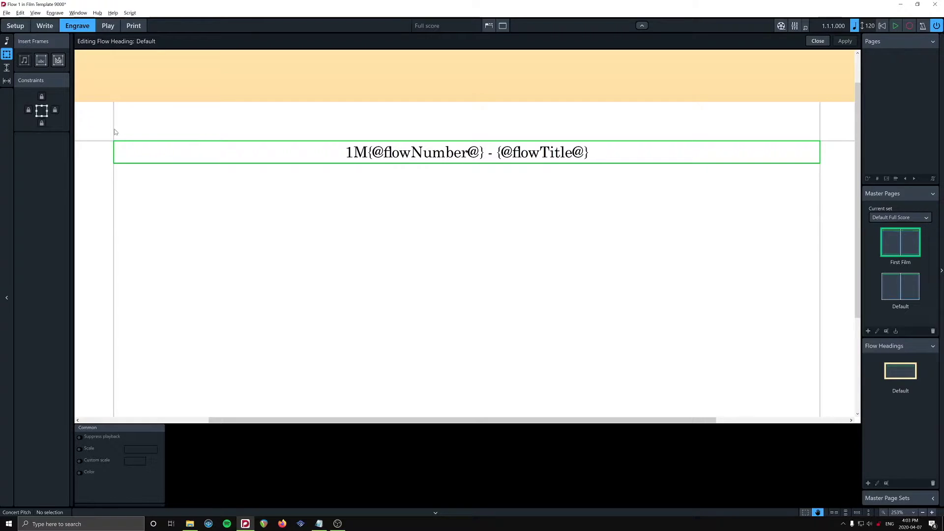
click(41, 60)
drag(141, 166, 261, 205)
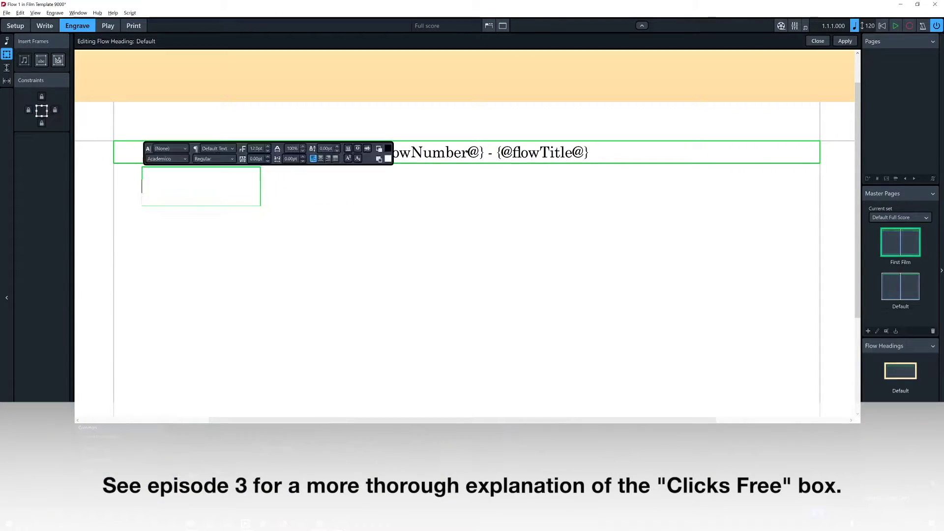
key(ctrl+v)
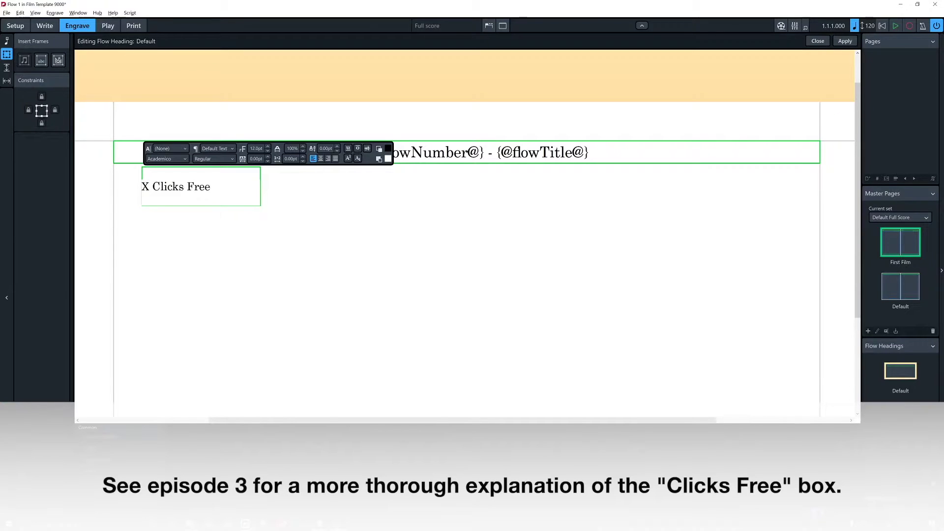
key(ctrl+a)
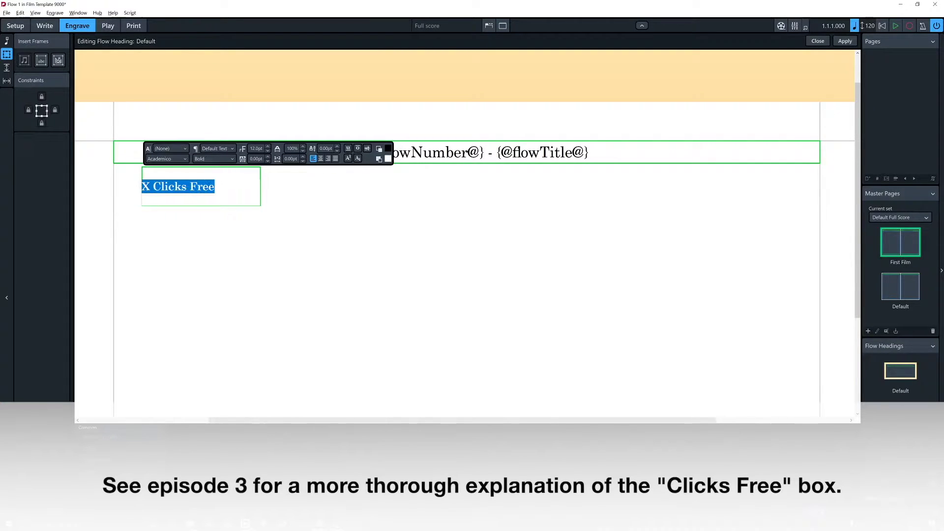
key(ctrl+b)
click(262, 195)
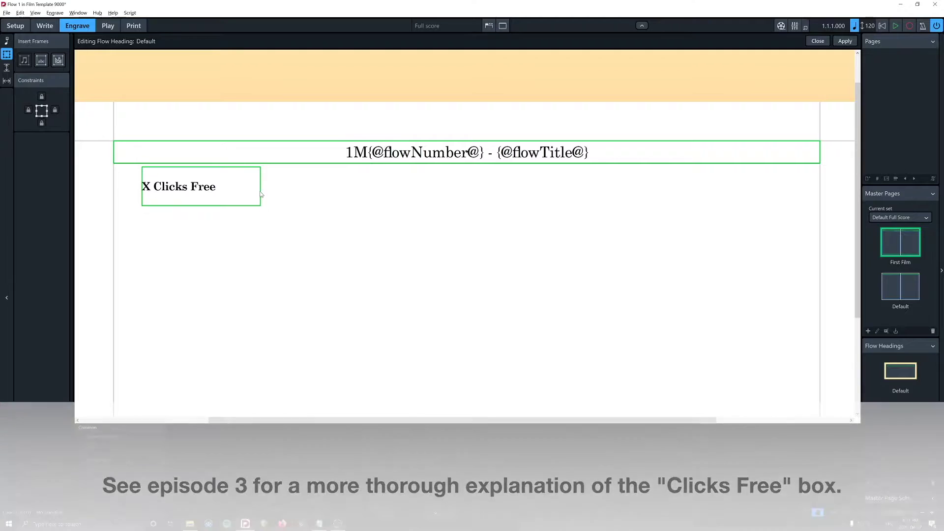
Step: Give the X Clicks Free frame a 0.95mm border
click(261, 194)
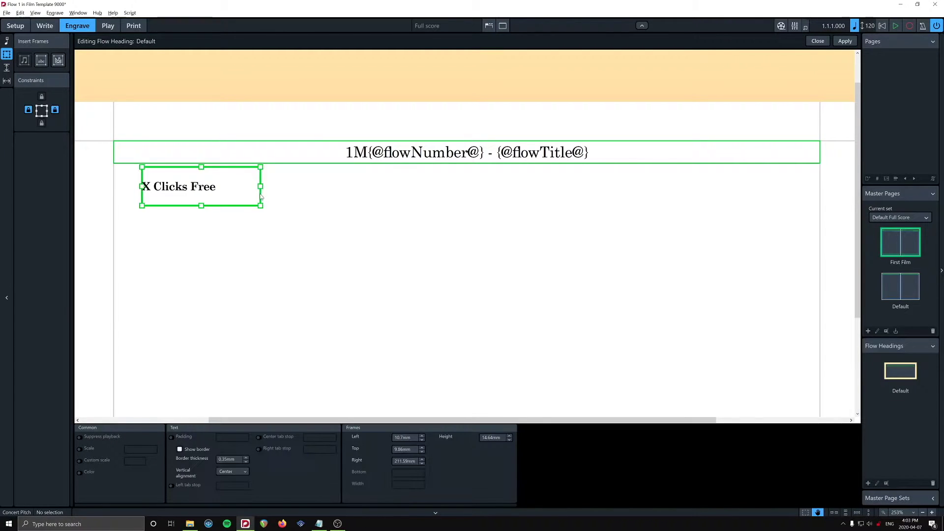
click(179, 449)
click(246, 458)
click(246, 458)
click(247, 457)
Step: Centre the X Clicks Free text, shrink the frame around it, and keep the heading changes
double_click(183, 187)
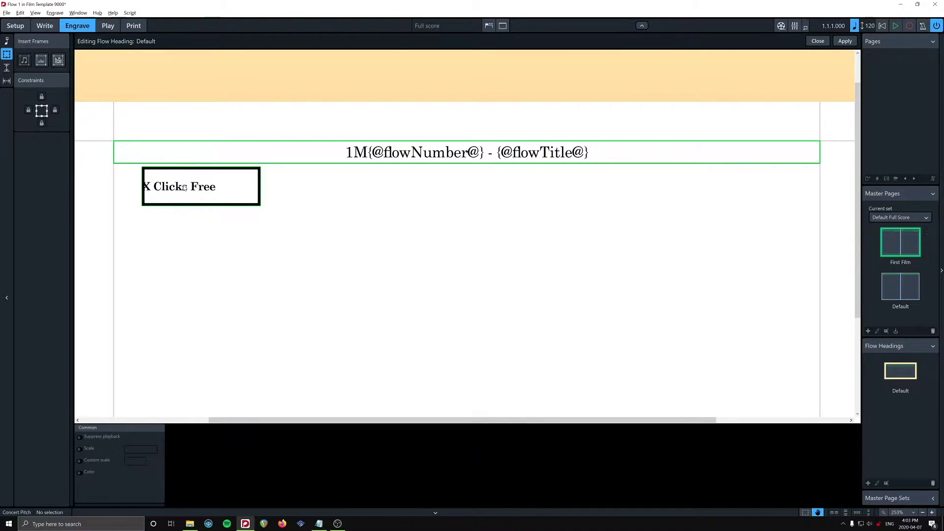
key(ctrl+a)
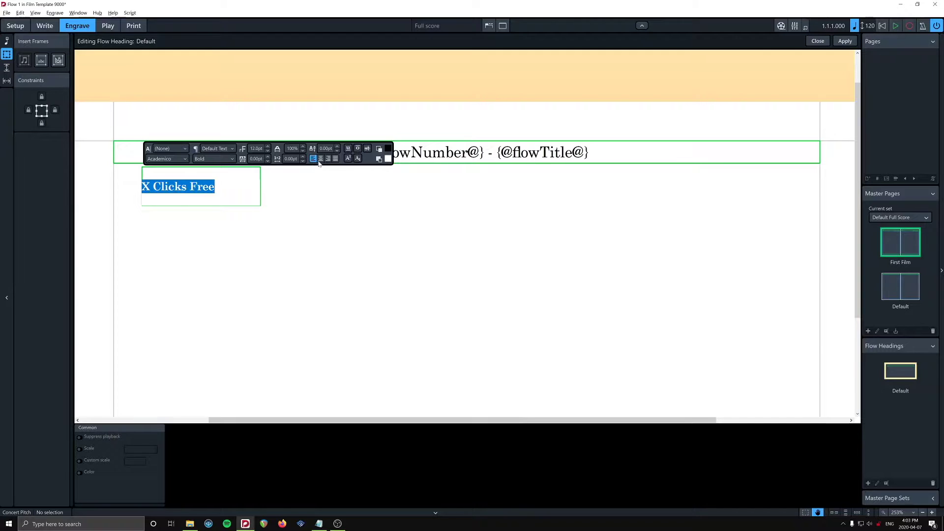
click(320, 159)
click(261, 201)
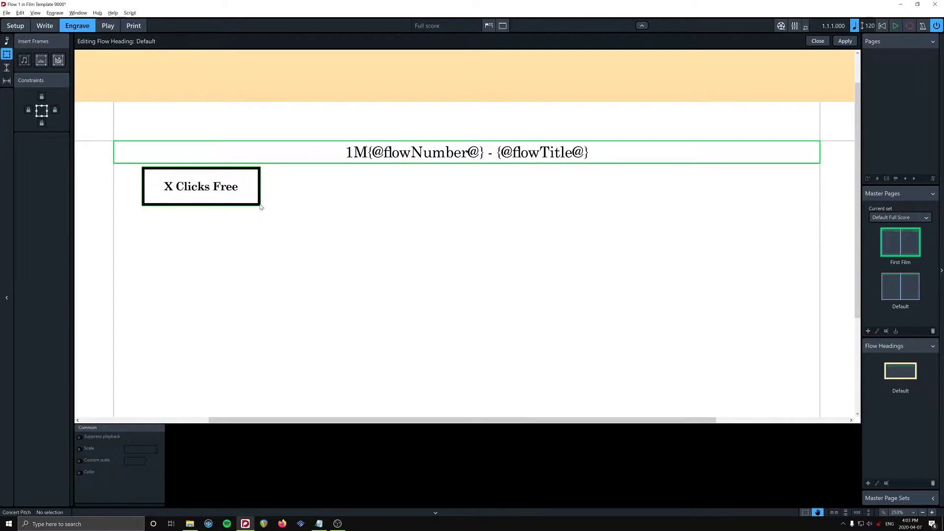
click(260, 206)
drag(261, 207, 175, 146)
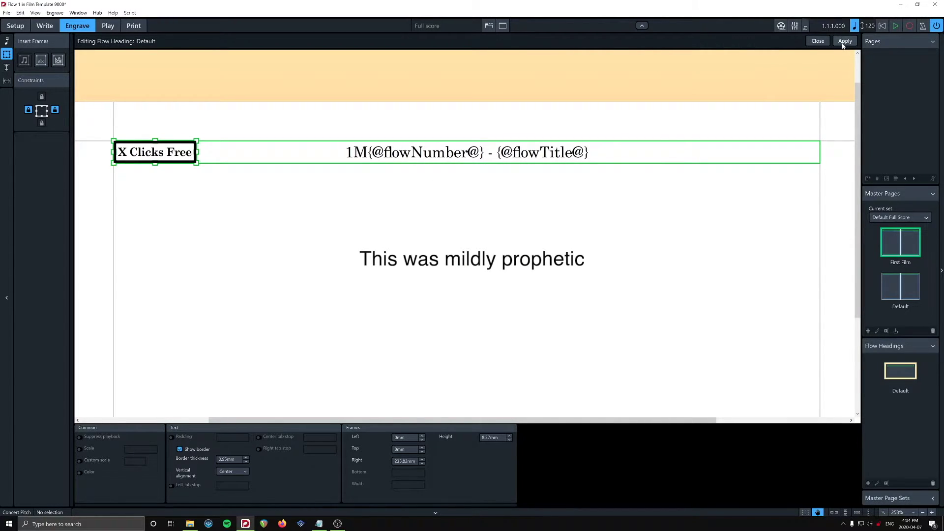
click(818, 42)
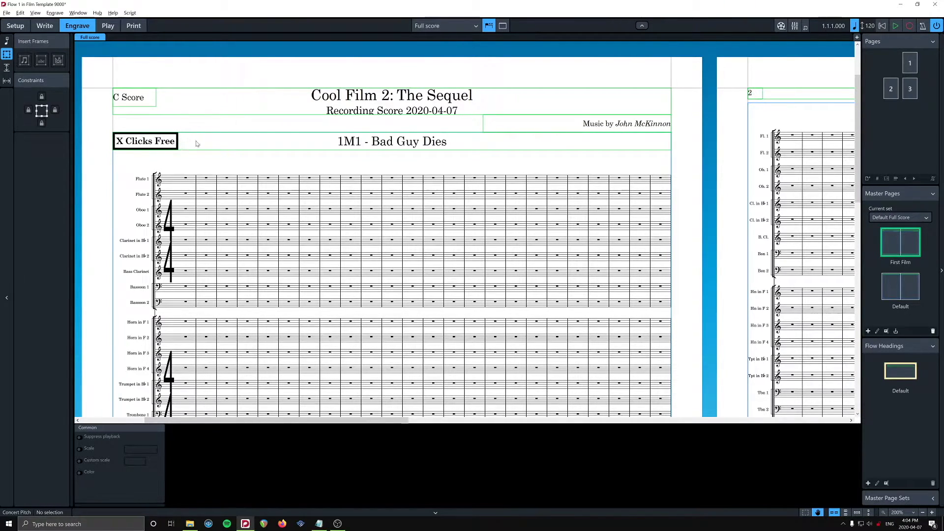
scroll(195, 144, down, 2)
scroll(195, 144, right, 10)
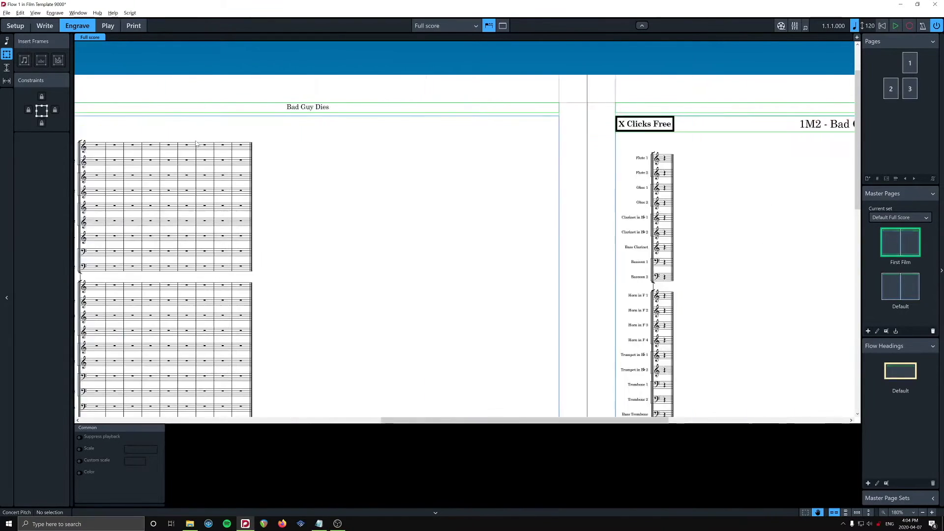
scroll(196, 144, right, 5)
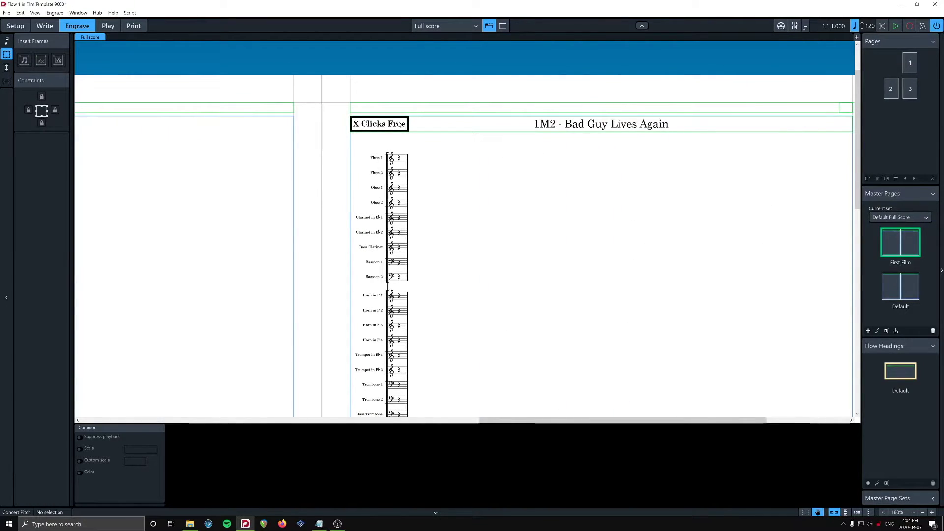
scroll(399, 125, right, 4)
scroll(399, 126, down, 2)
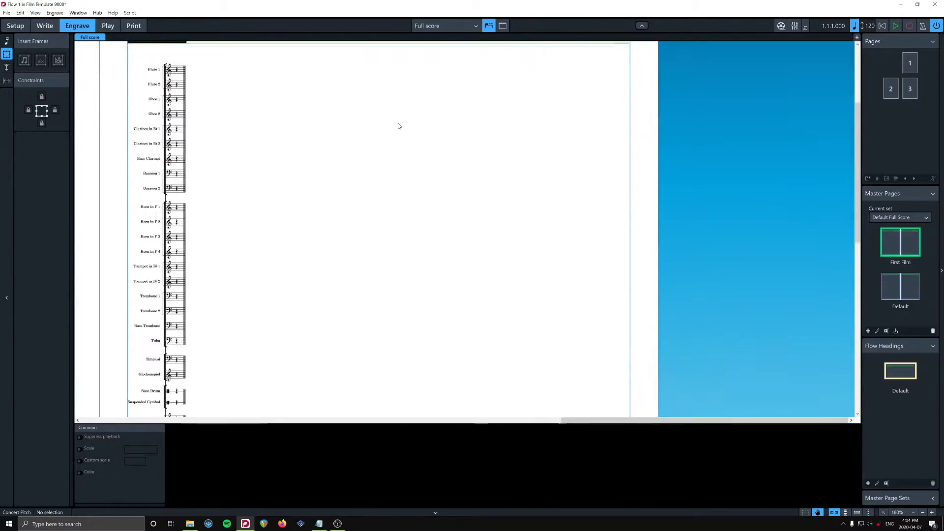
scroll(398, 126, down, 5)
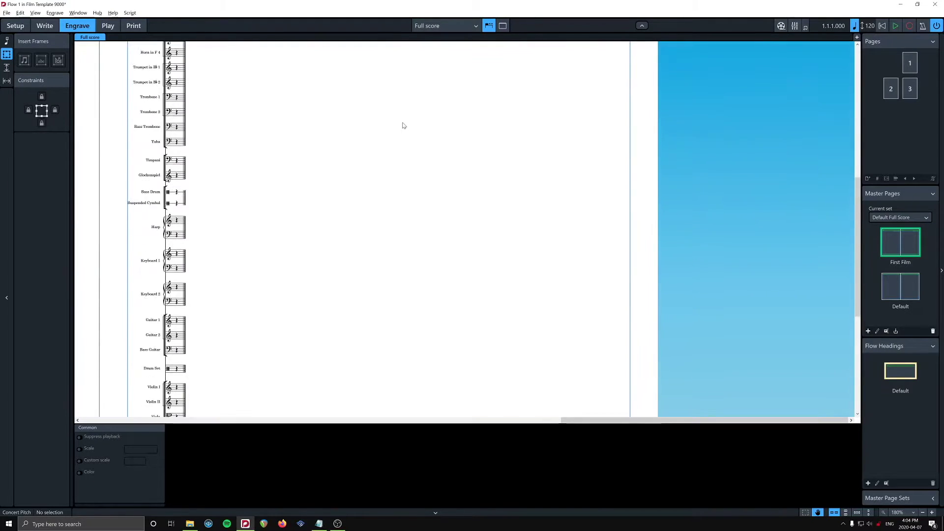
scroll(404, 126, up, 9)
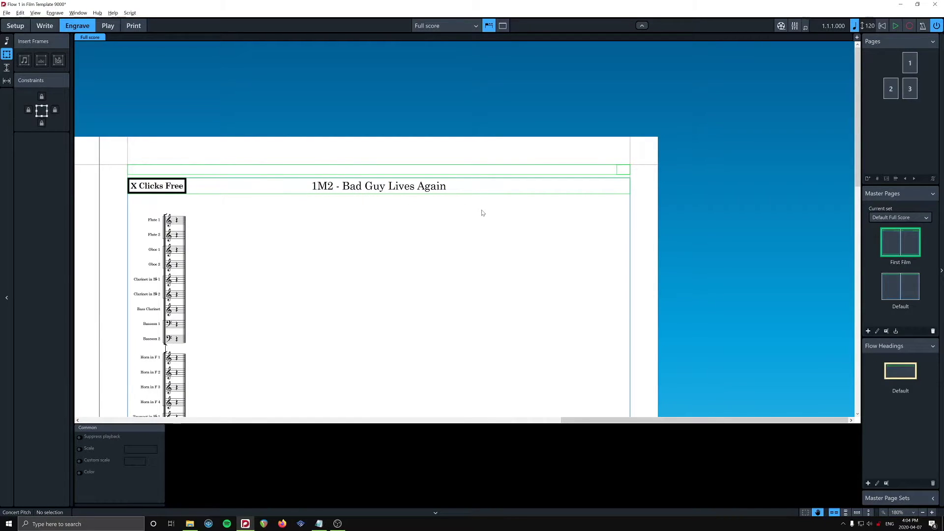
scroll(482, 211, down, 1)
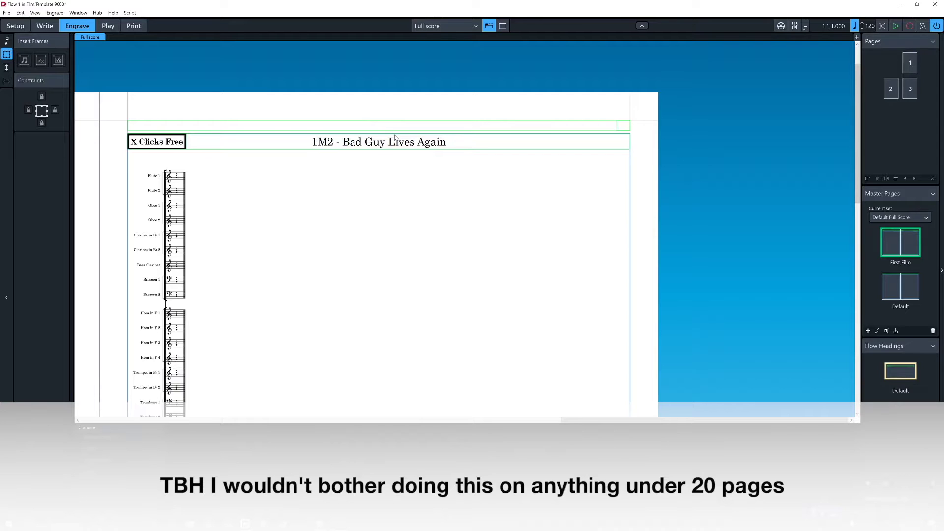
key(ctrl+minus)
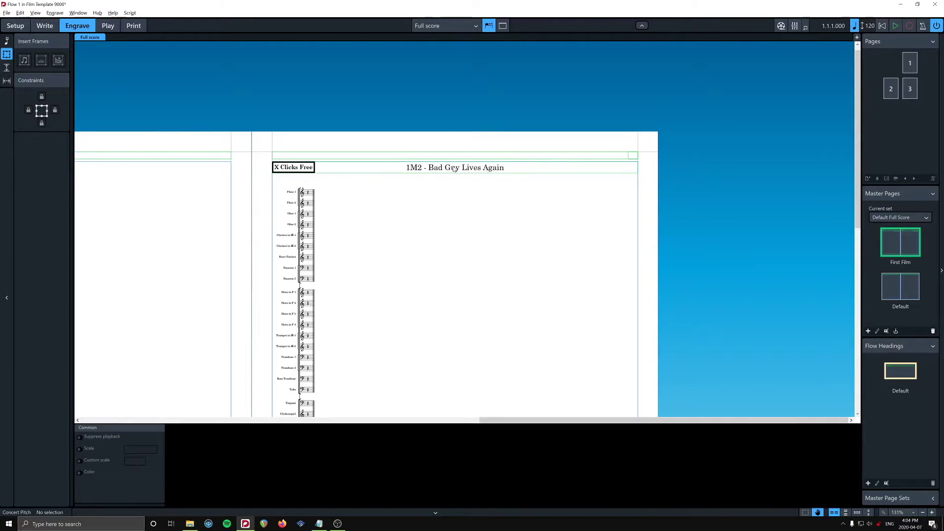
scroll(482, 177, down, 6)
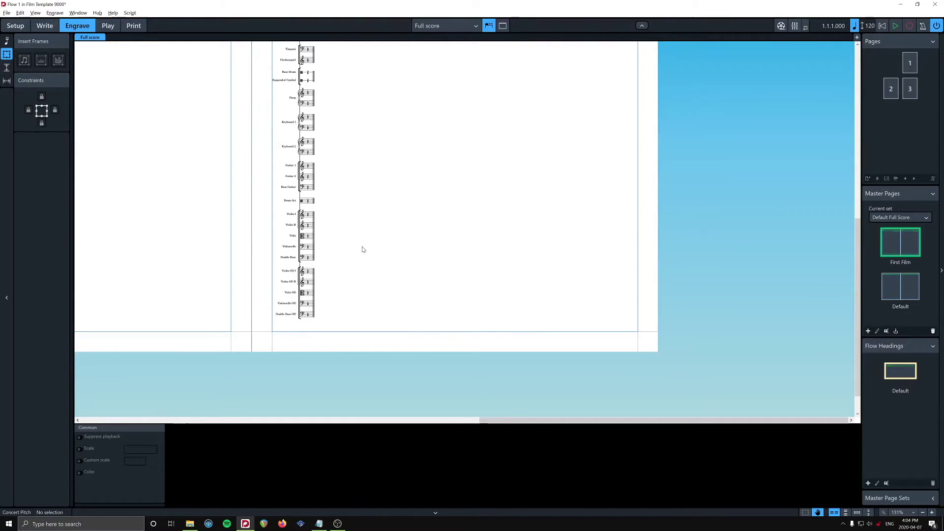
scroll(362, 249, up, 10)
scroll(368, 246, up, 2)
scroll(371, 243, down, 3)
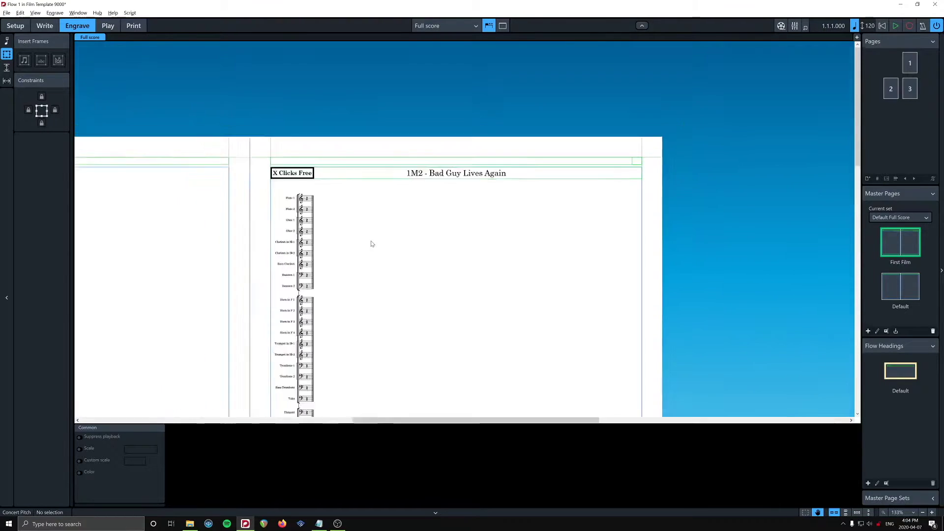
scroll(371, 243, left, 10)
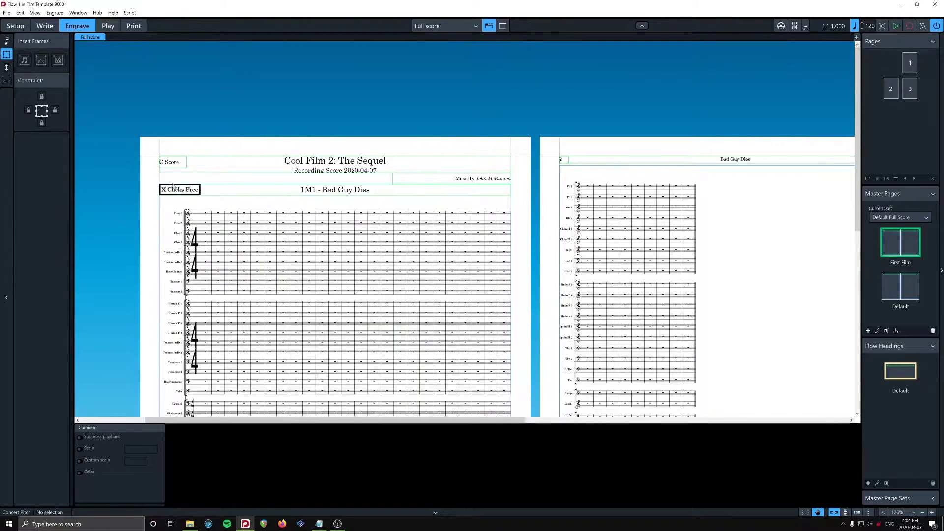
Step: In frame editing, move page 1's title frame left edge clear of the clicks box
double_click(170, 193)
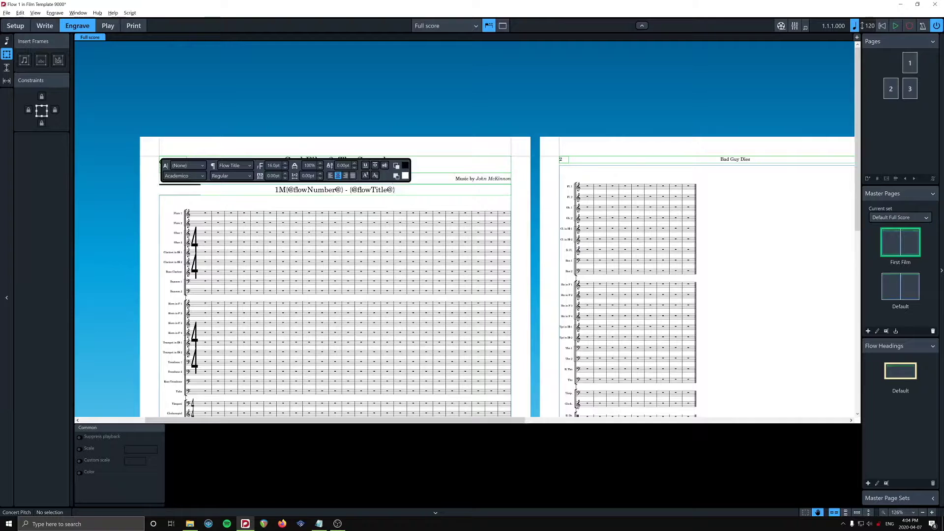
key(Escape)
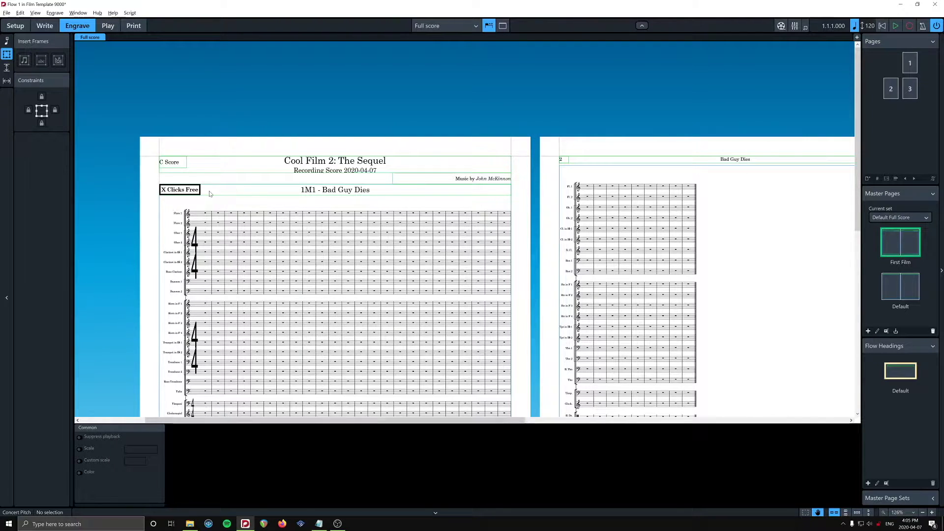
double_click(187, 192)
key(Escape)
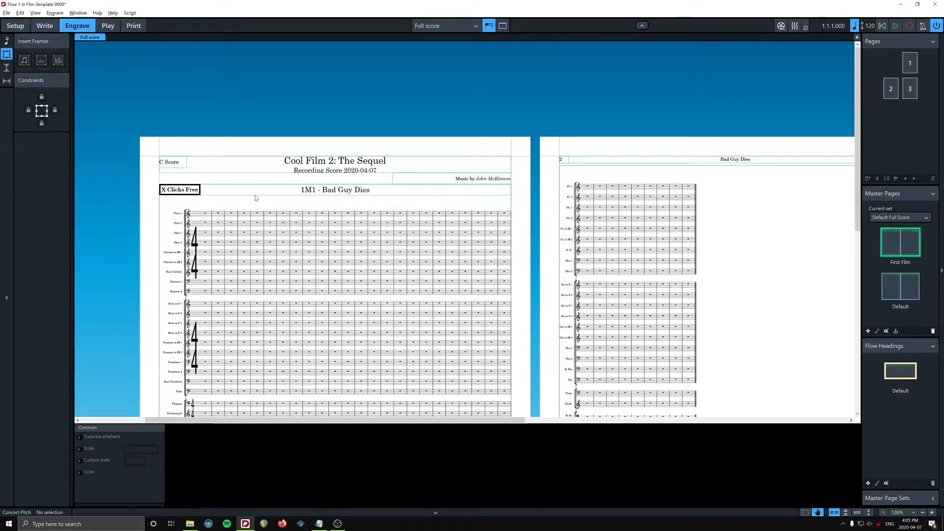
scroll(255, 198, up, 3)
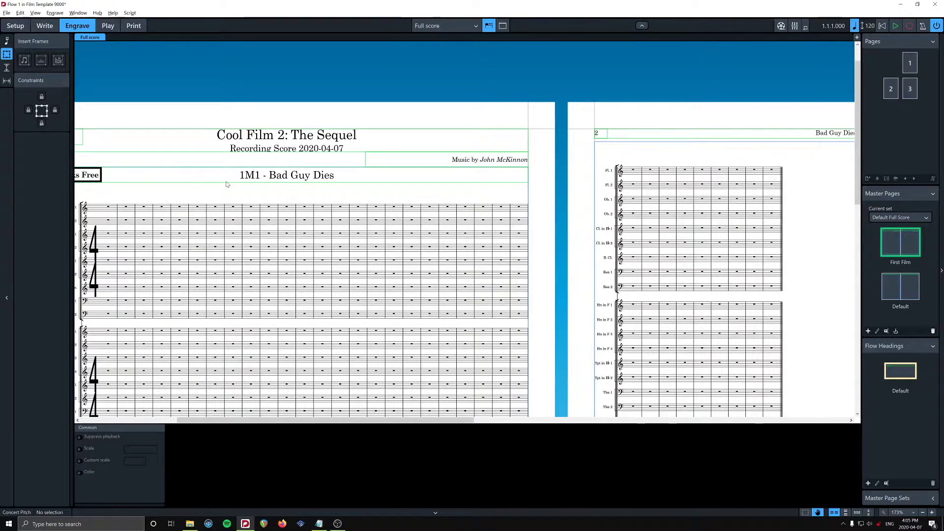
scroll(275, 182, left, 5)
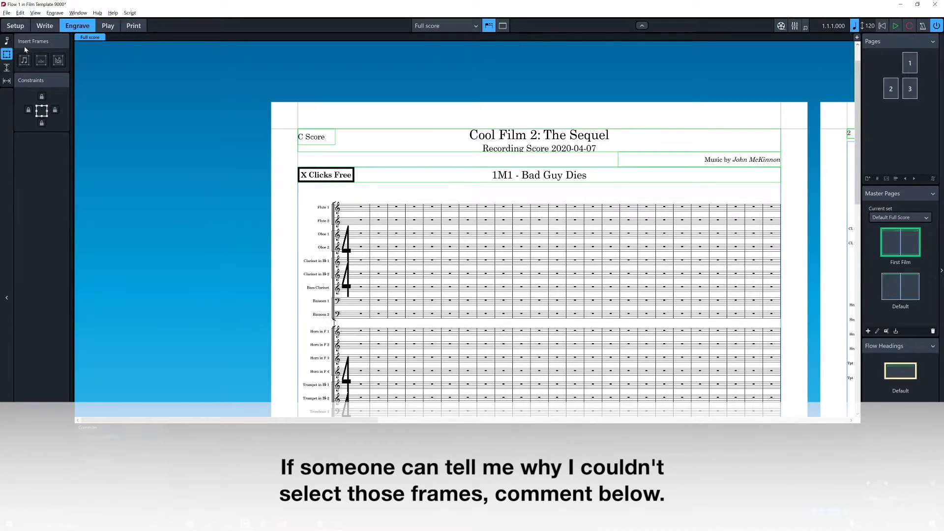
click(6, 67)
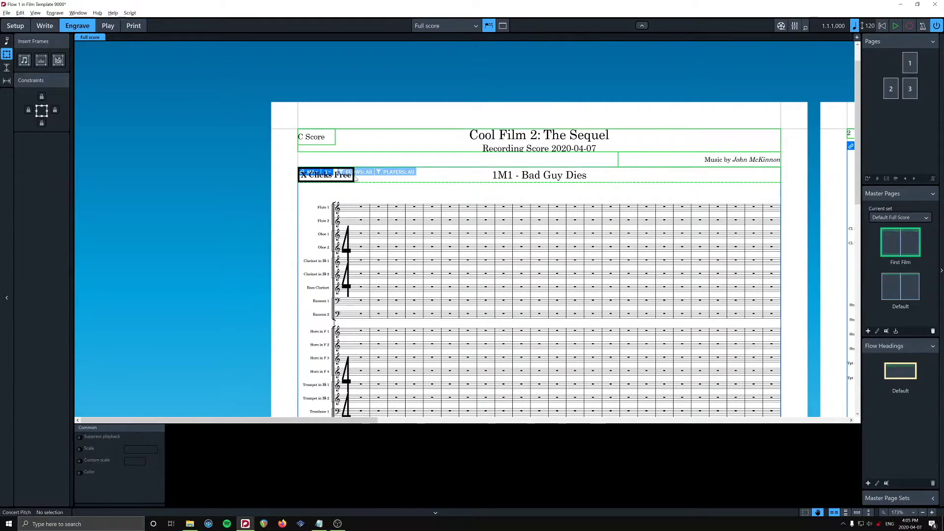
click(352, 178)
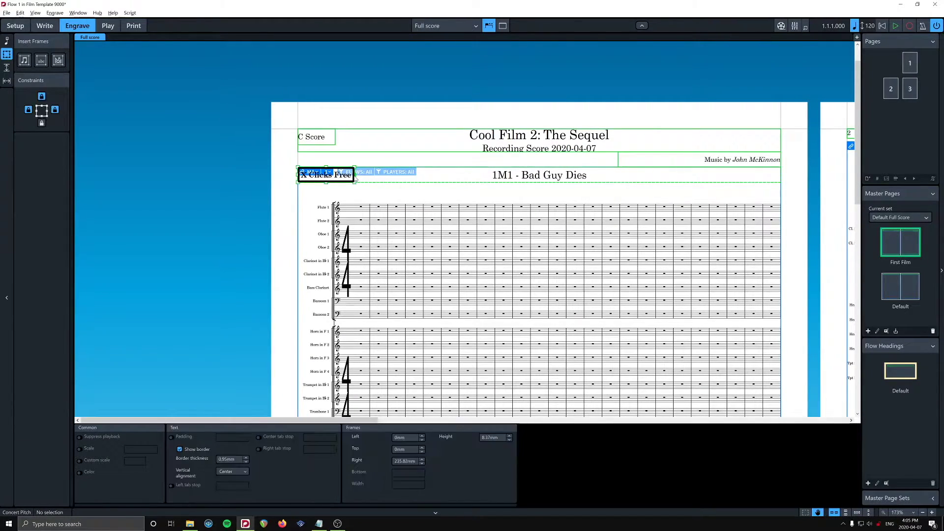
double_click(305, 175)
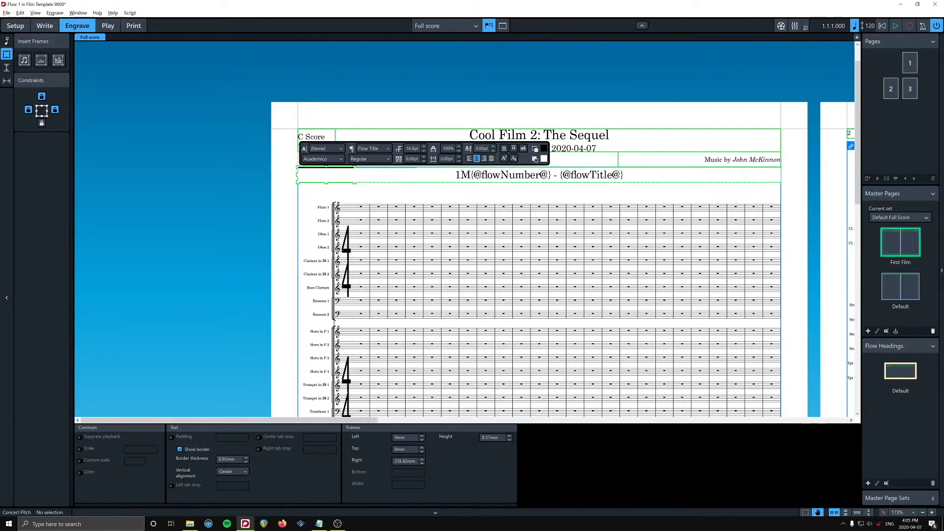
key(Escape)
drag(344, 185, 375, 182)
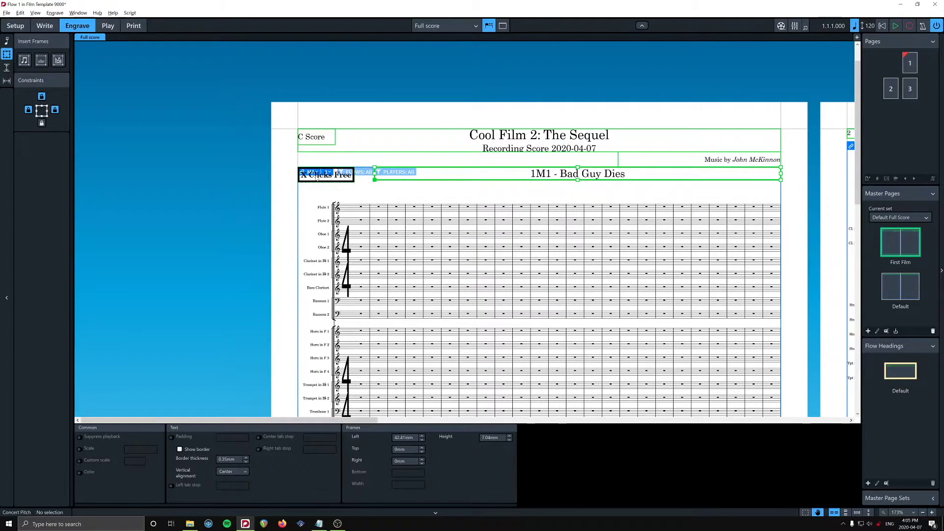
Step: Change page 1's clicks box to read 4 Clicks Free
double_click(304, 177)
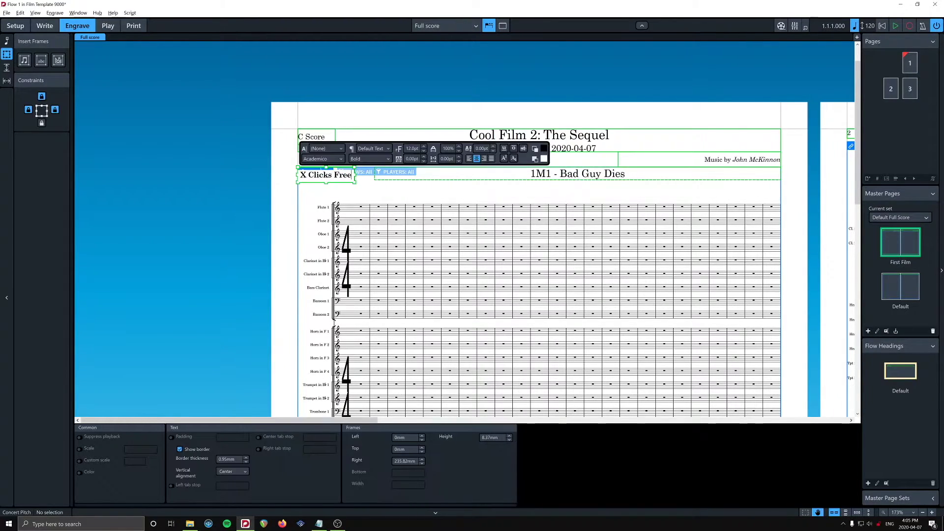
text(4)
key(Escape)
key(Escape)
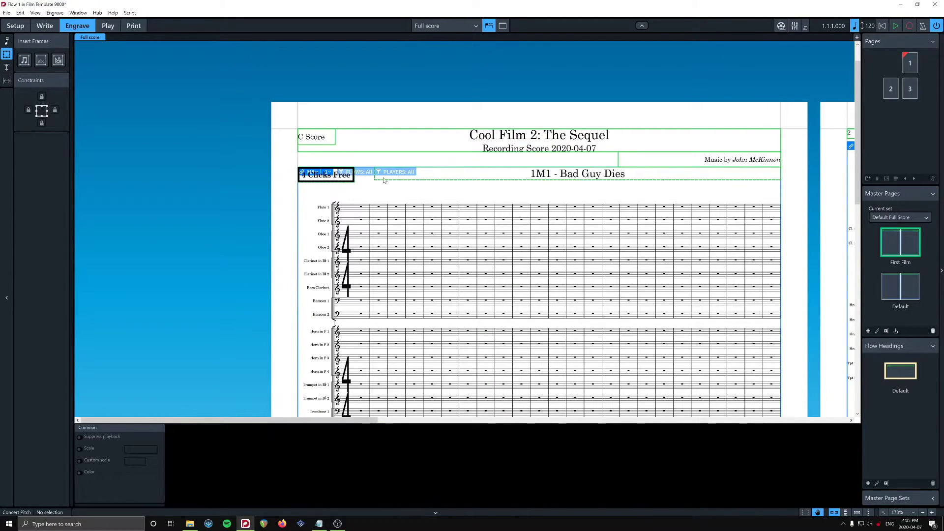
Step: Stretch the 1M1 - Bad Guy Dies title frame back to the page margin
click(384, 180)
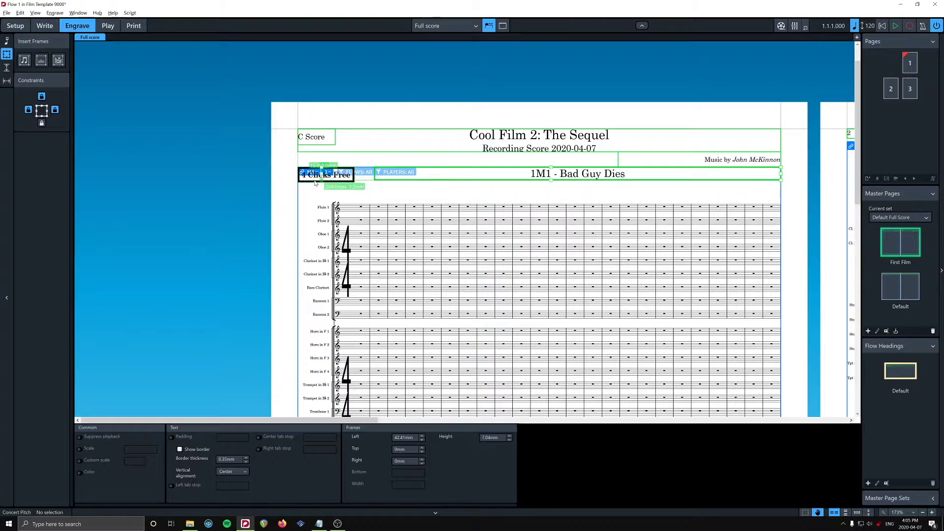
drag(313, 183, 301, 185)
click(544, 202)
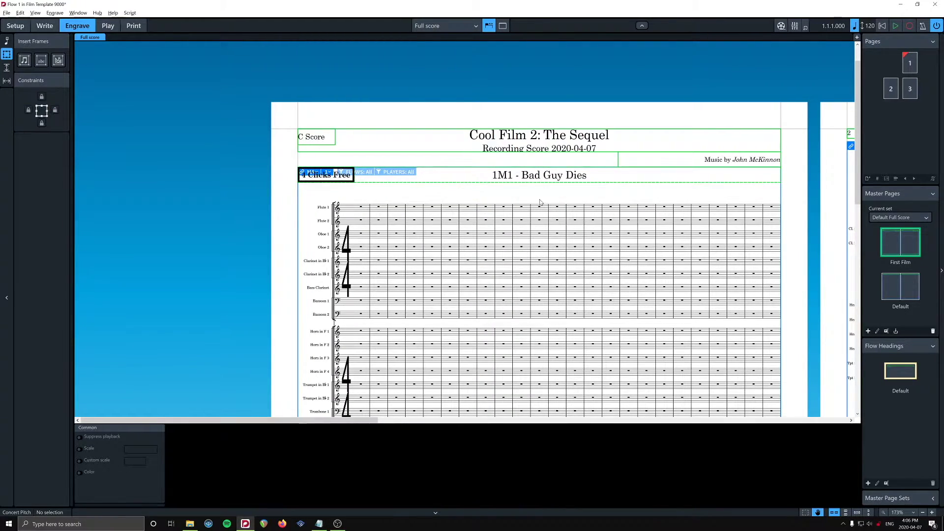
key(minus)
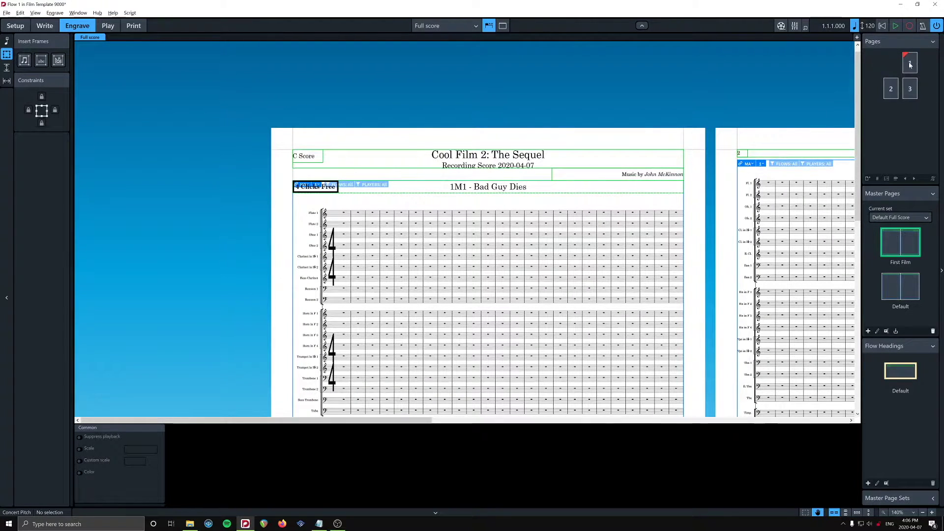
click(911, 69)
right_click(910, 69)
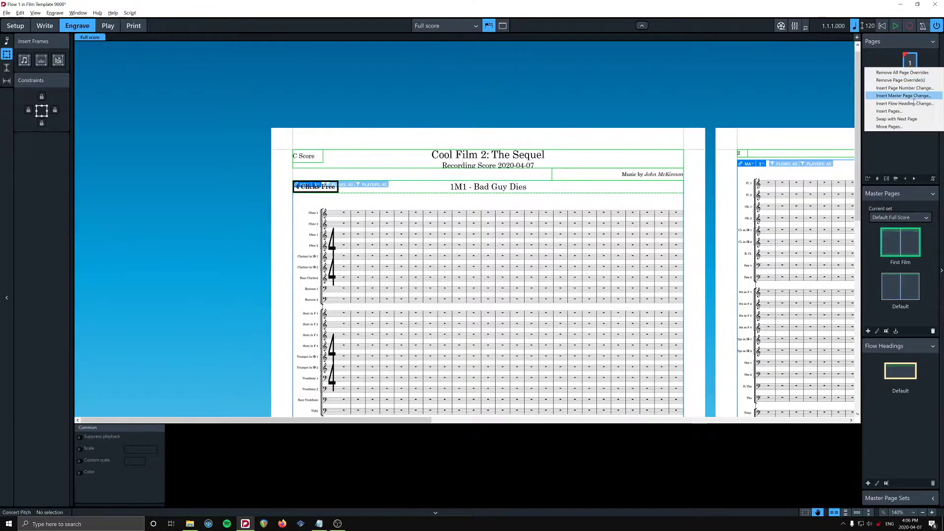
click(893, 64)
scroll(647, 141, right, 5)
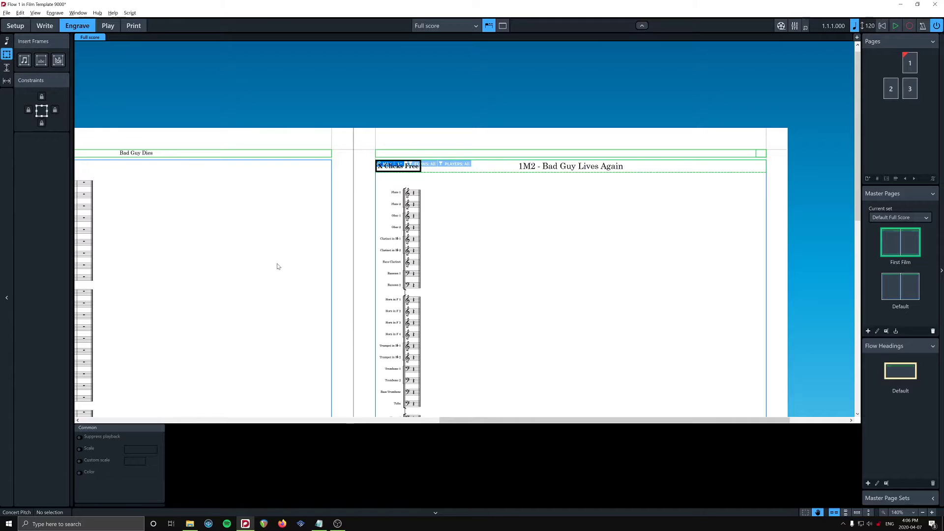
scroll(280, 263, up, 1)
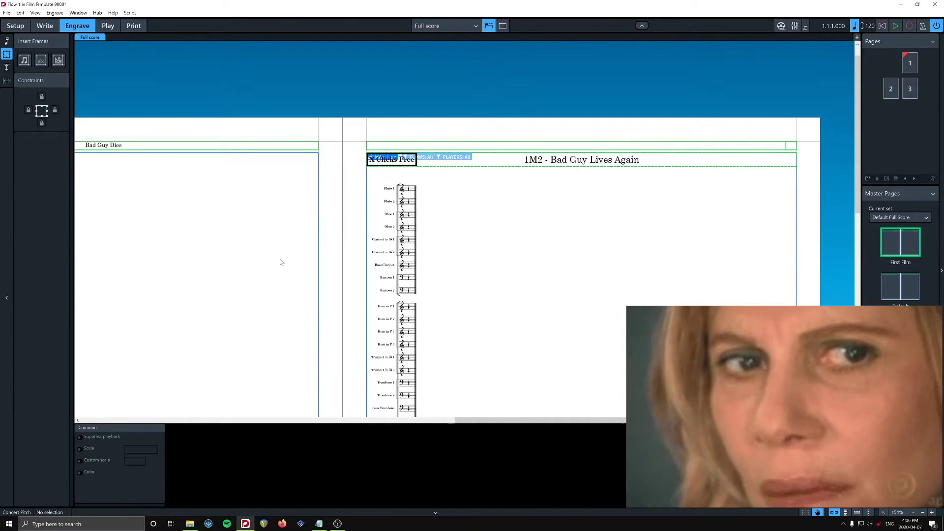
scroll(282, 262, left, 10)
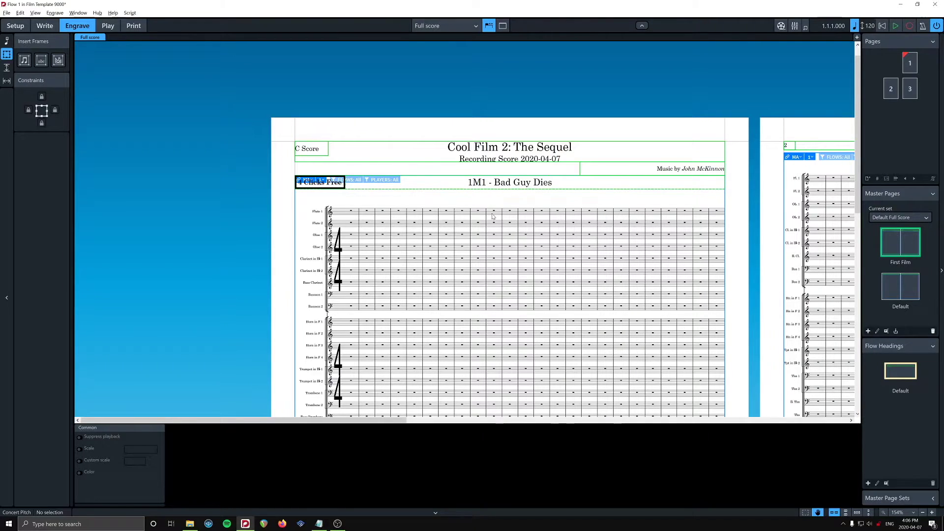
Step: Enter 4 in Flow 1's Editor field in Project Info, apply, and close
key(ctrl+i)
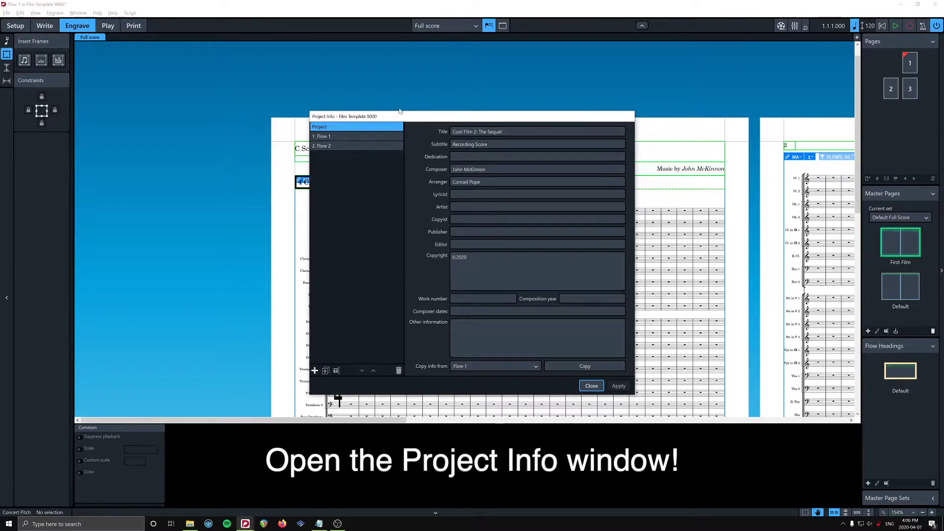
click(364, 137)
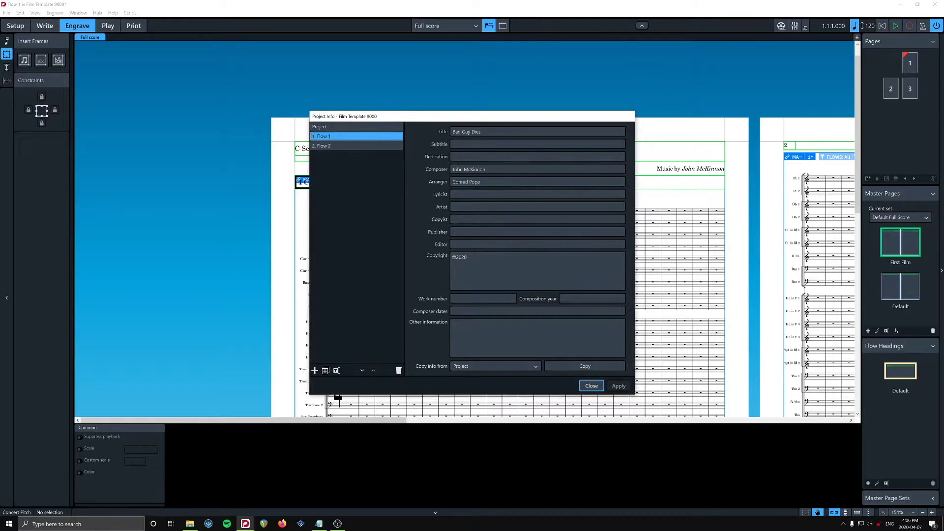
click(537, 244)
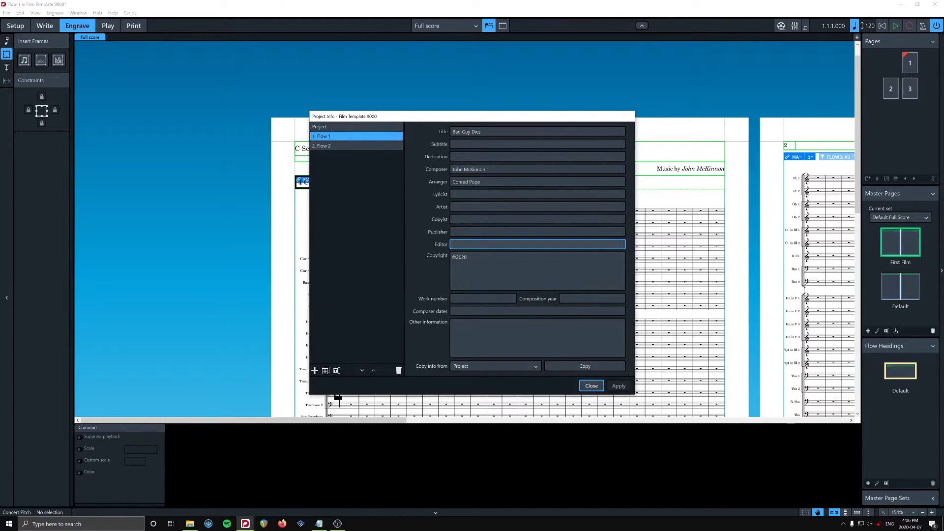
text(4)
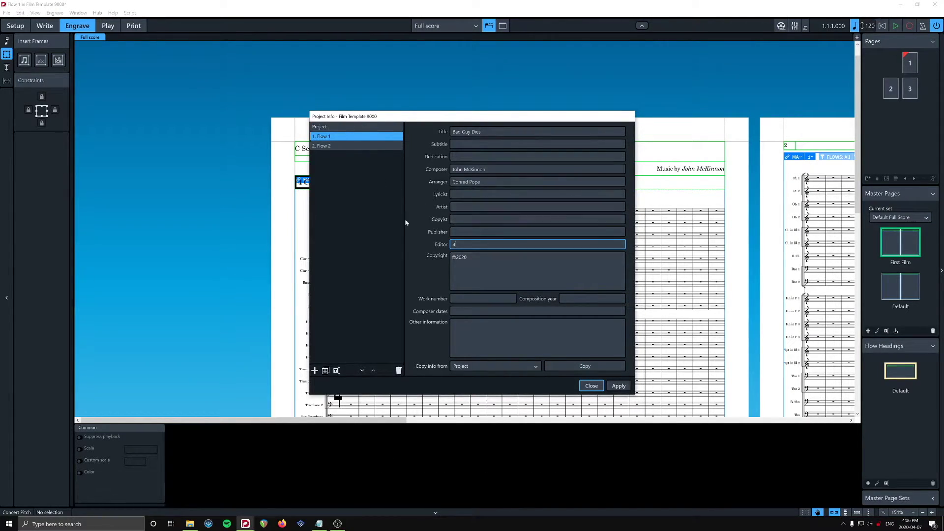
click(341, 146)
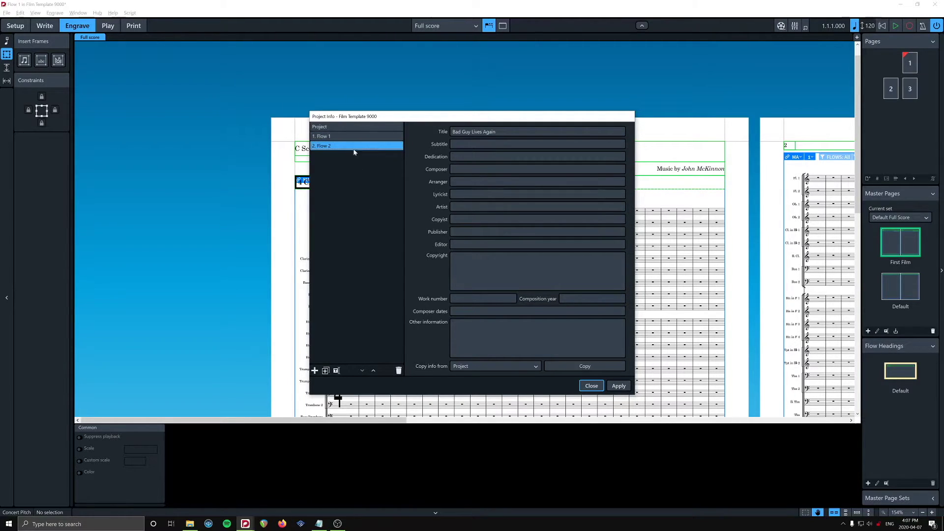
click(484, 243)
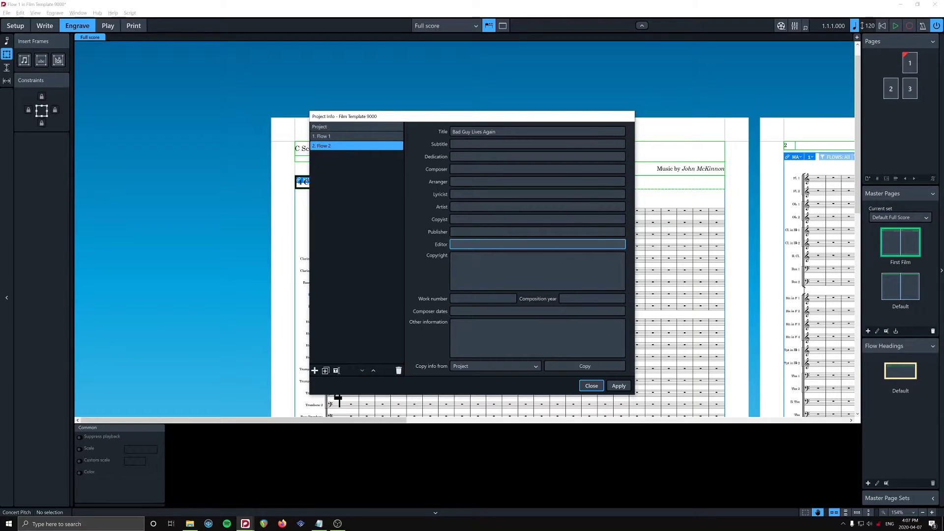
click(617, 387)
click(591, 386)
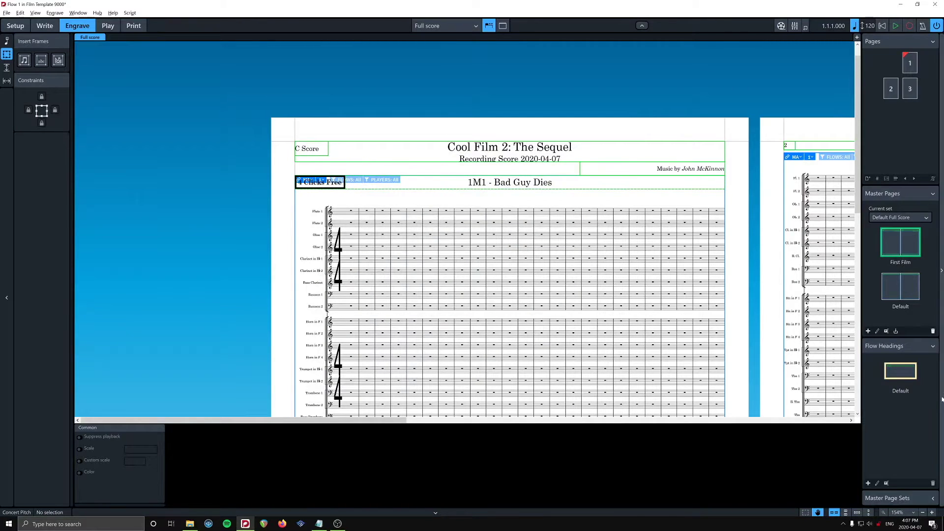
Step: Open the Default flow heading in its editor and shift the title frame's left edge right
double_click(900, 371)
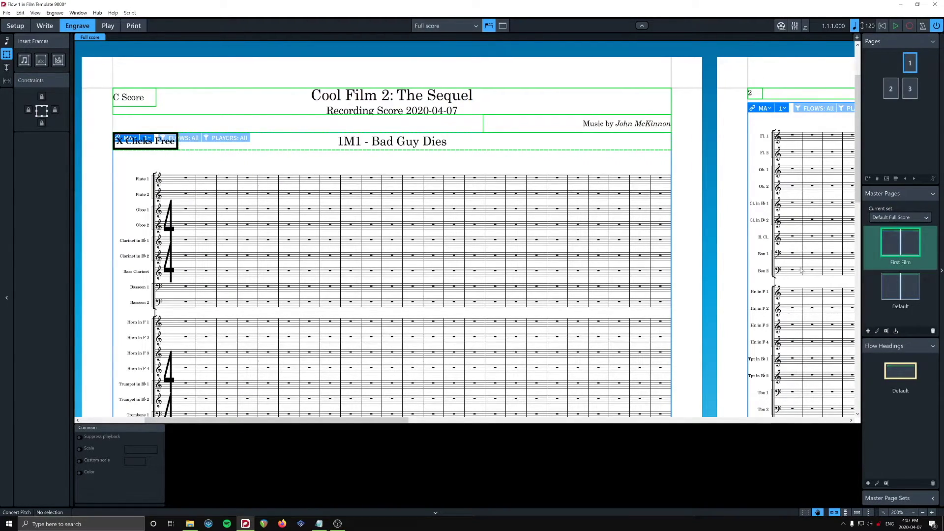
double_click(900, 371)
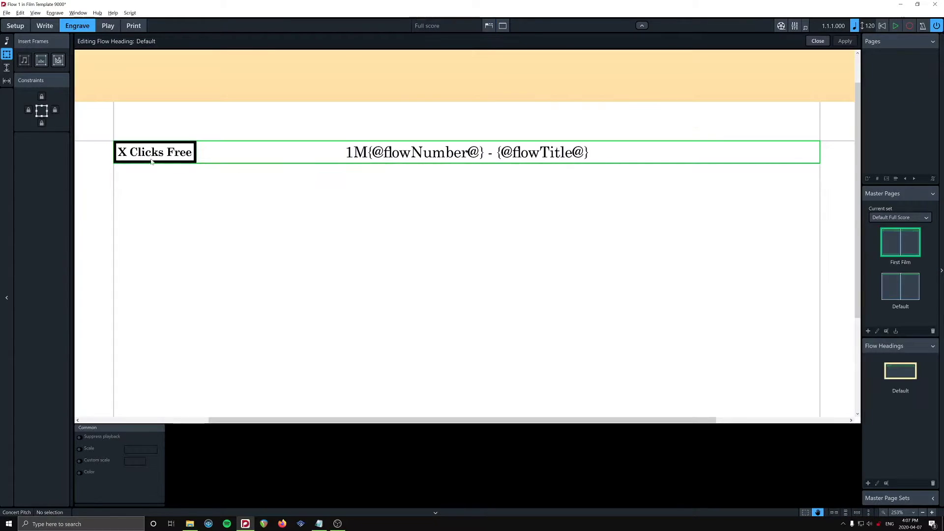
double_click(149, 159)
click(137, 173)
click(201, 162)
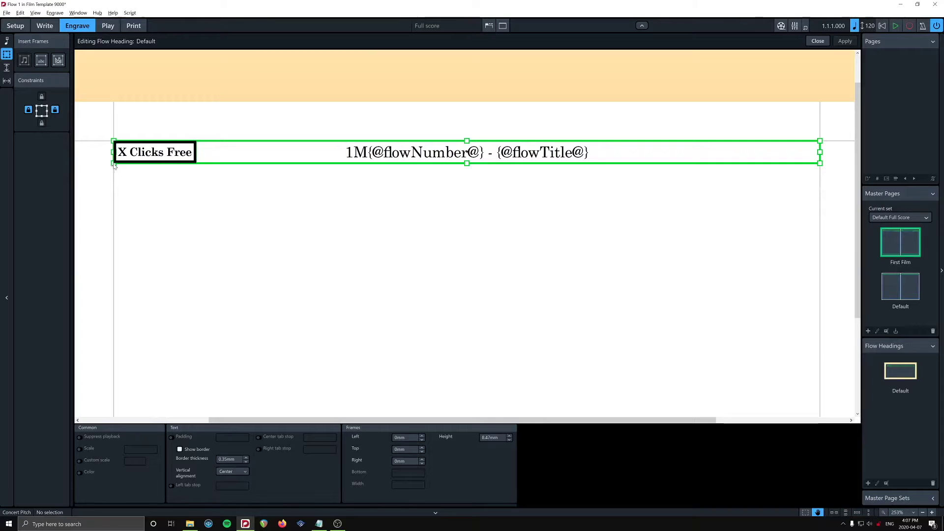
drag(113, 165, 235, 167)
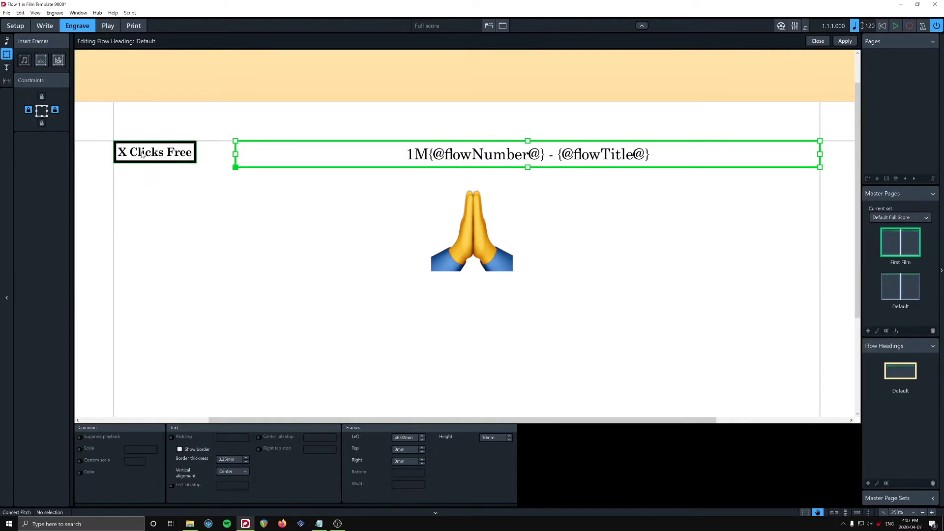
Step: Replace the X in the Clicks Free box with the Flow Info Editor token
double_click(142, 155)
key(Delete)
key(Delete)
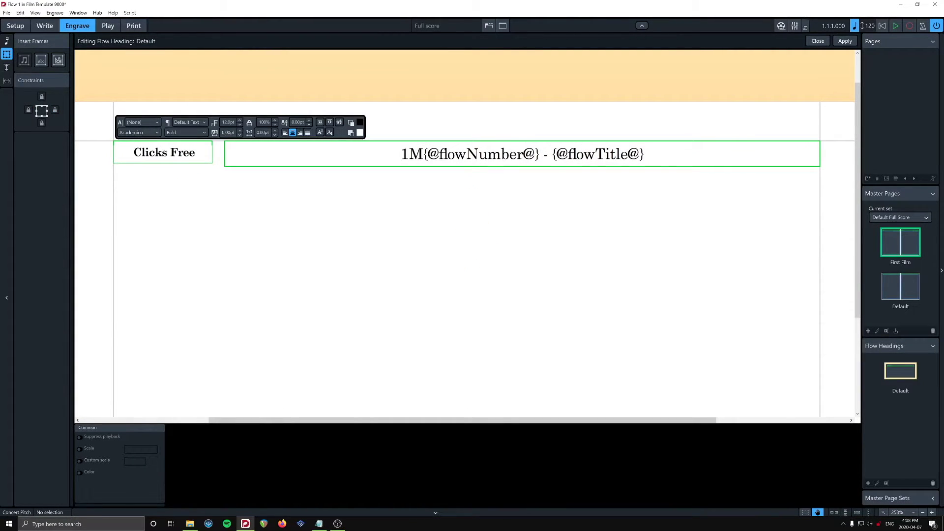
right_click(129, 149)
mouse_move(162, 160)
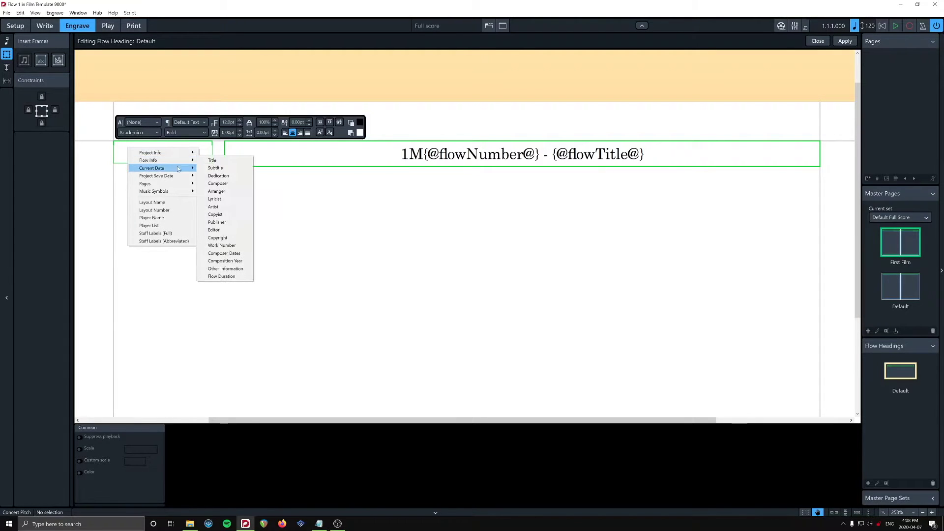
click(233, 229)
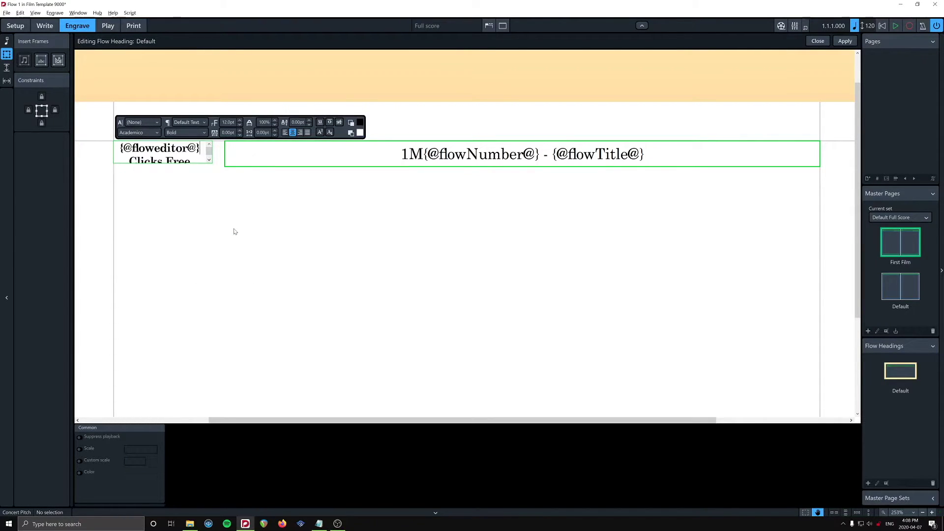
key(Escape)
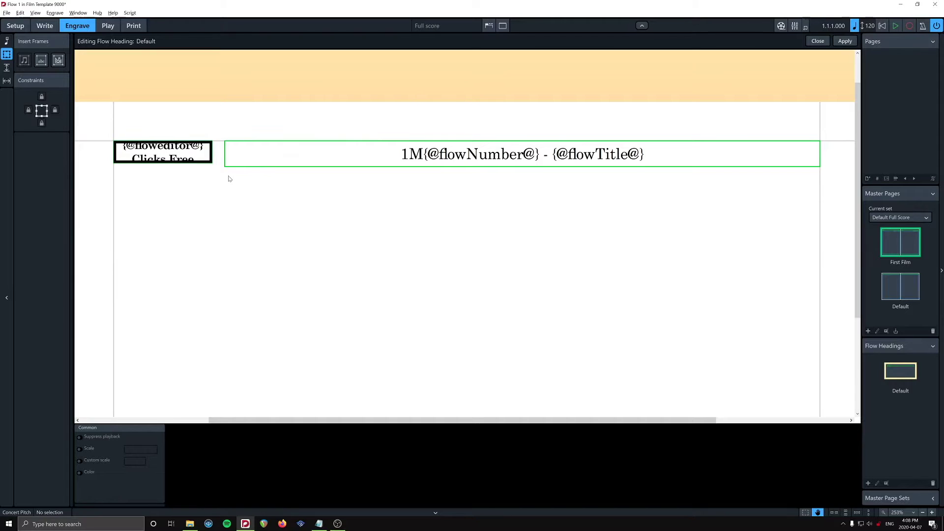
Step: Stretch the title frame back to the left page margin and apply the heading
click(225, 166)
drag(225, 167, 111, 166)
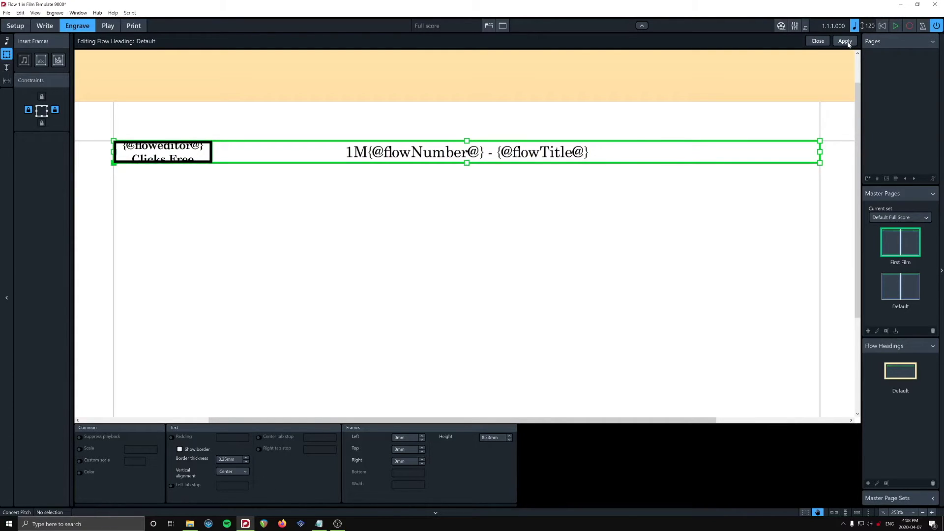
click(845, 42)
click(819, 41)
scroll(667, 120, right, 10)
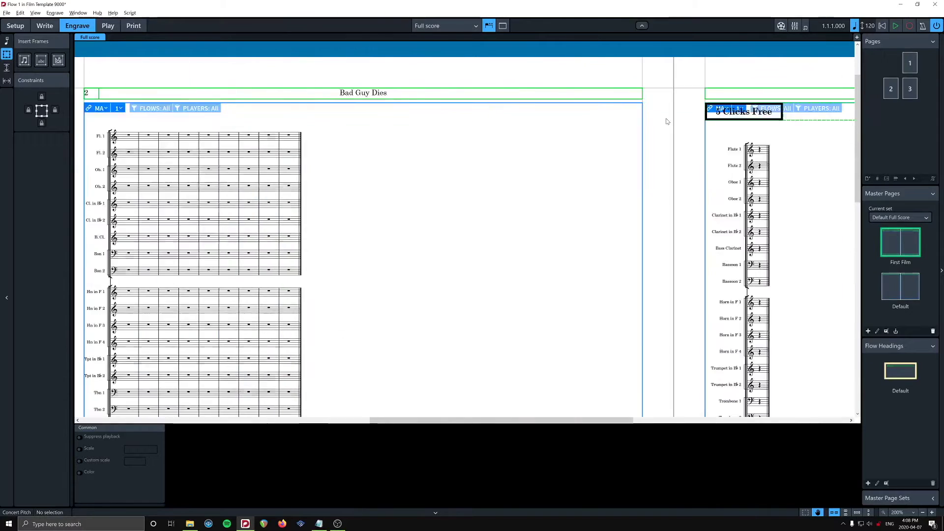
scroll(698, 146, left, 10)
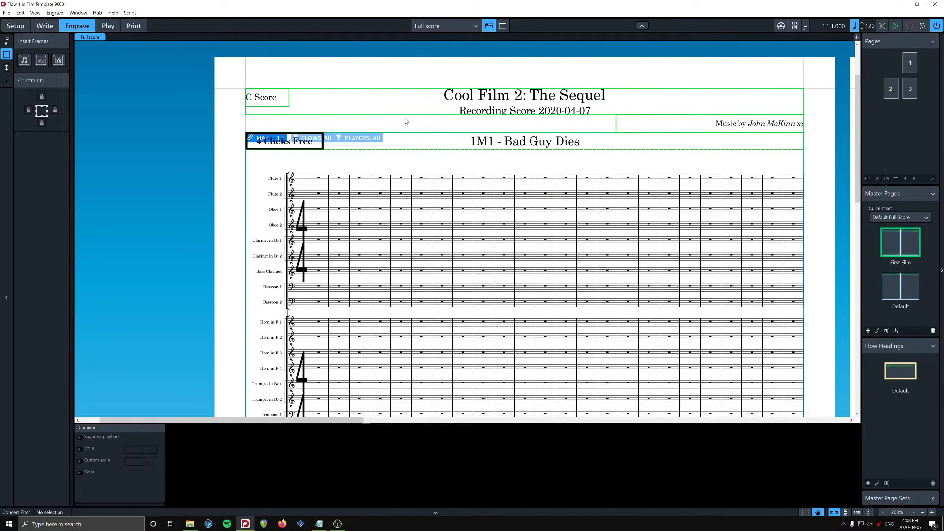
scroll(378, 137, right, 10)
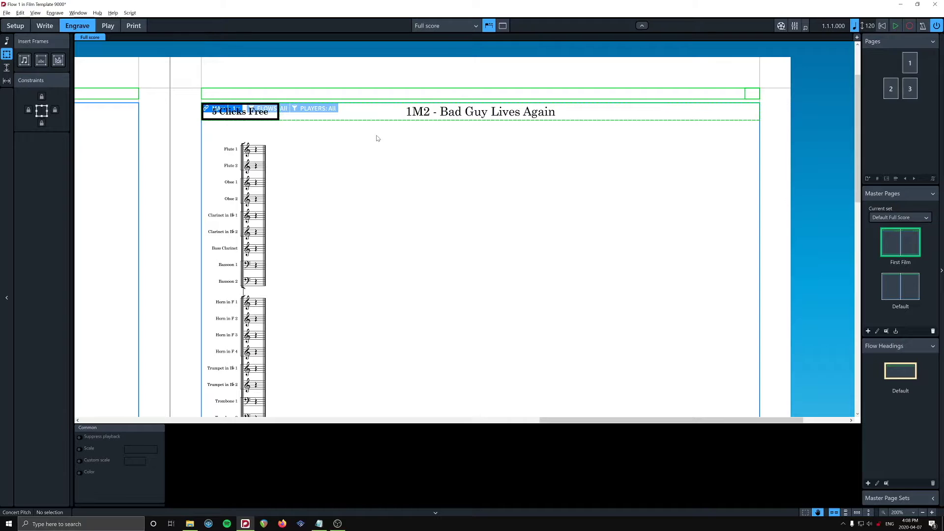
scroll(377, 138, down, 2)
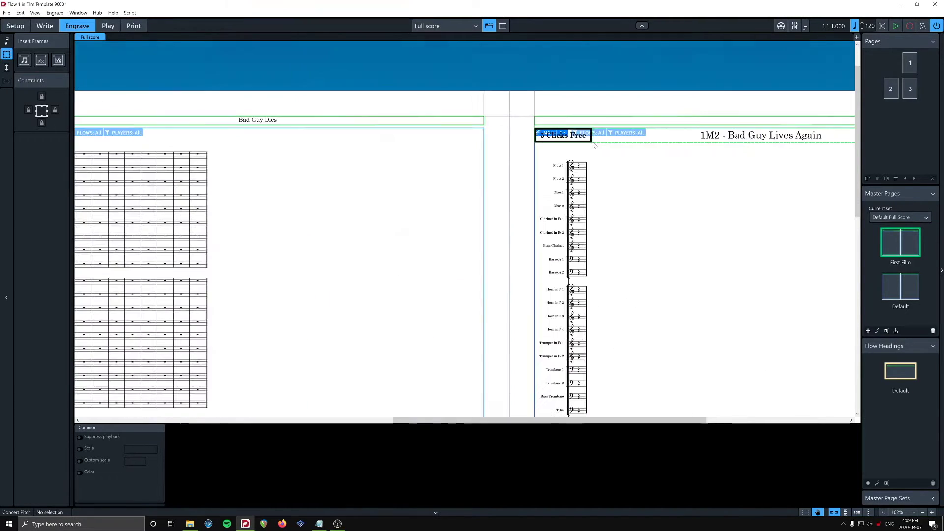
scroll(594, 145, left, 10)
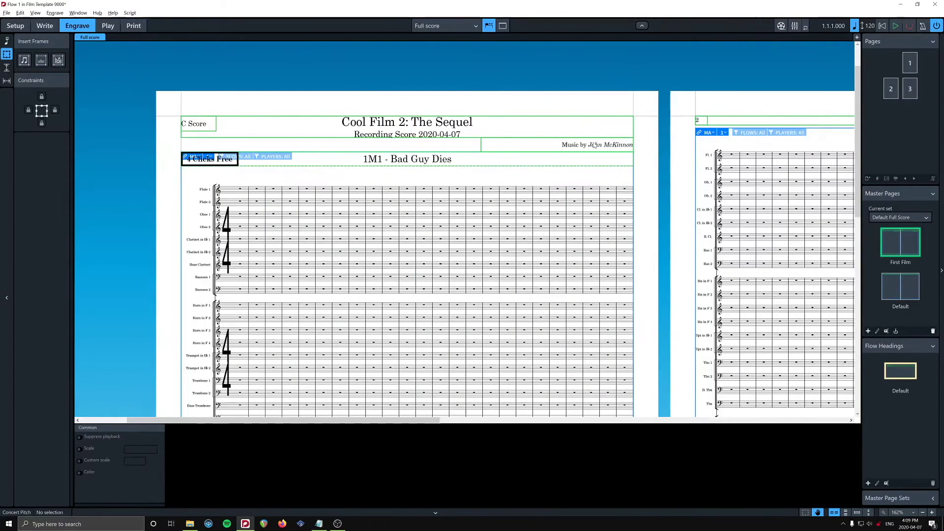
scroll(511, 154, right, 6)
scroll(511, 154, right, 5)
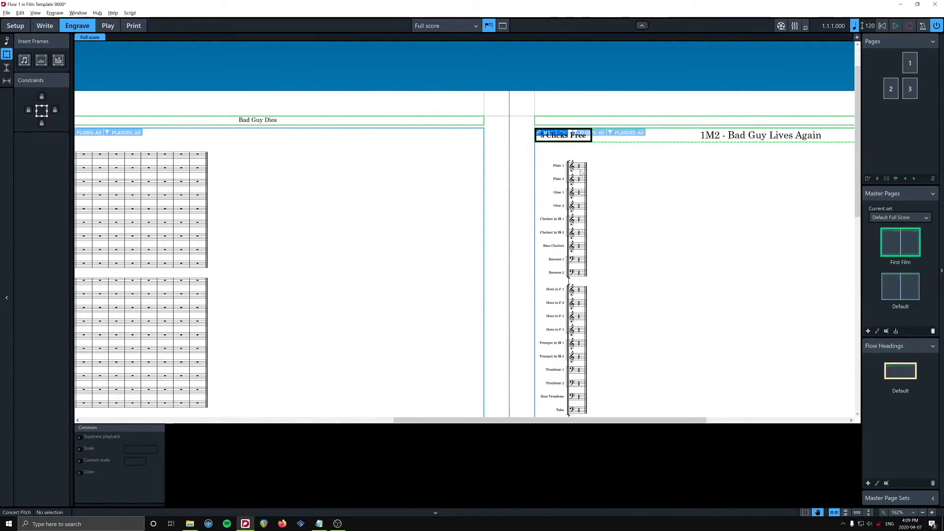
Step: Add a 5/4 time signature at the first bar of 1M2 - Bad Guy Lives Again
click(47, 26)
click(578, 167)
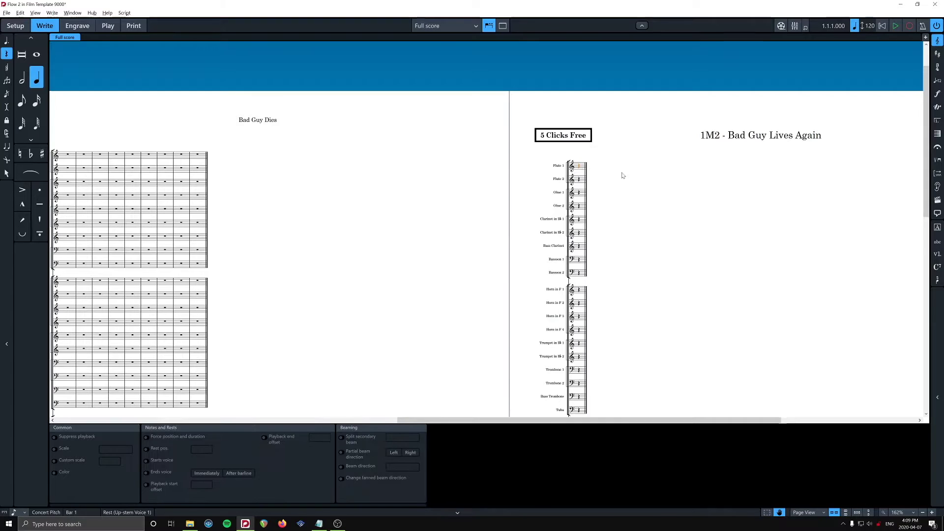
key(shift+m)
text(5)
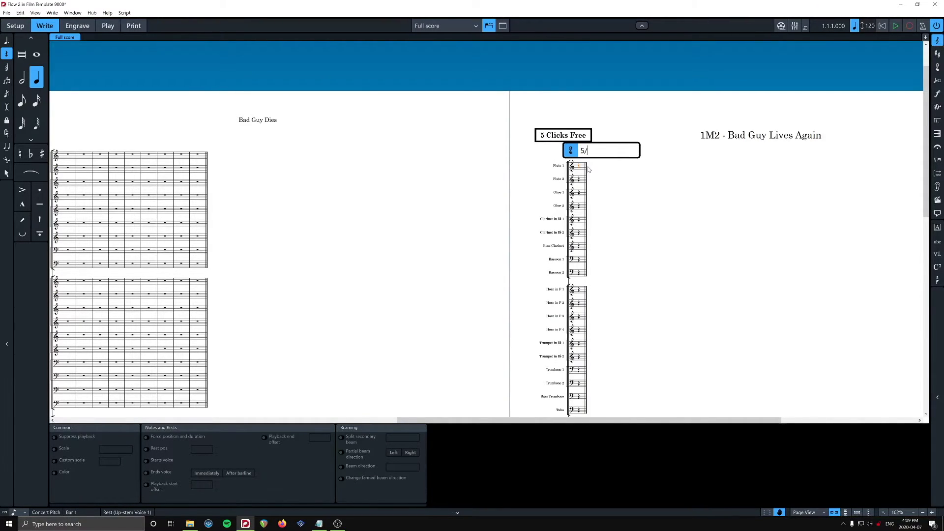
text(/4)
key(Return)
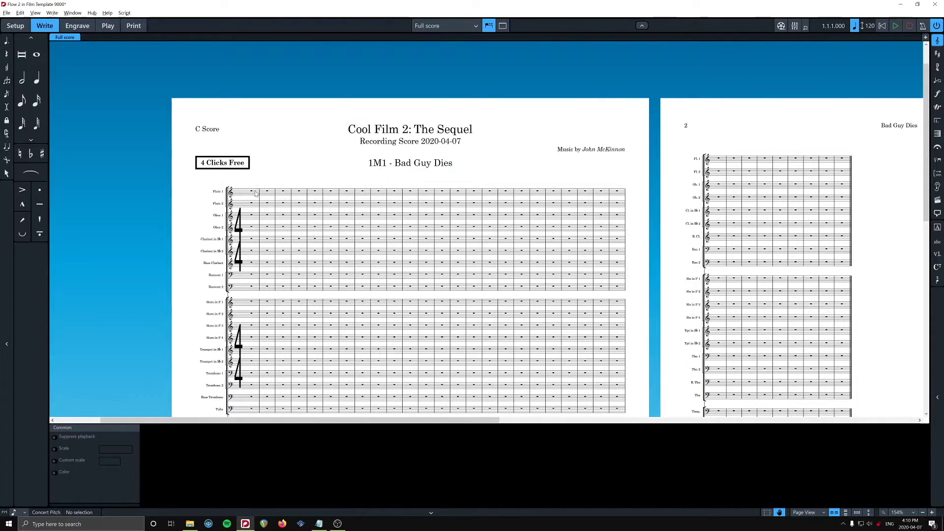
click(252, 193)
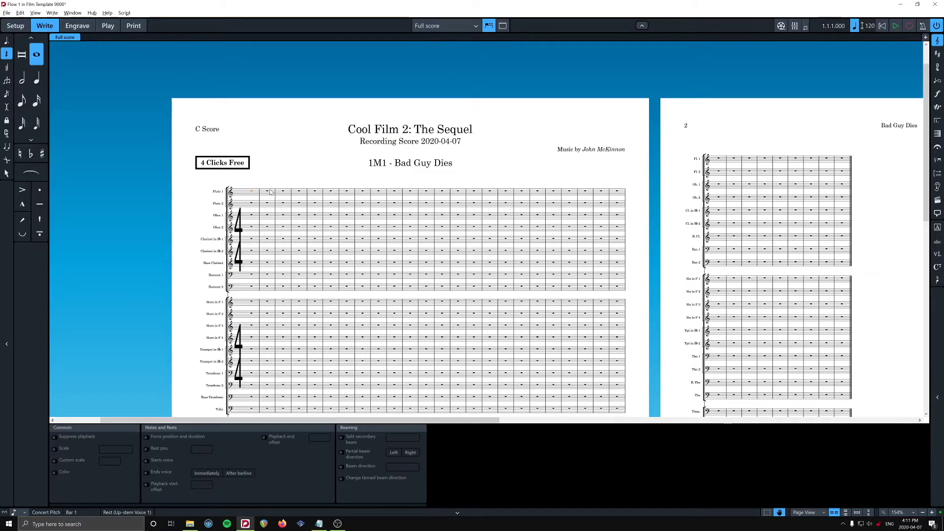
Step: Mark bar 1 of Bad Guy Dies Allegro ♩ = 140 and paste the phrase into Flute 1 from bar 2
key(shift+t)
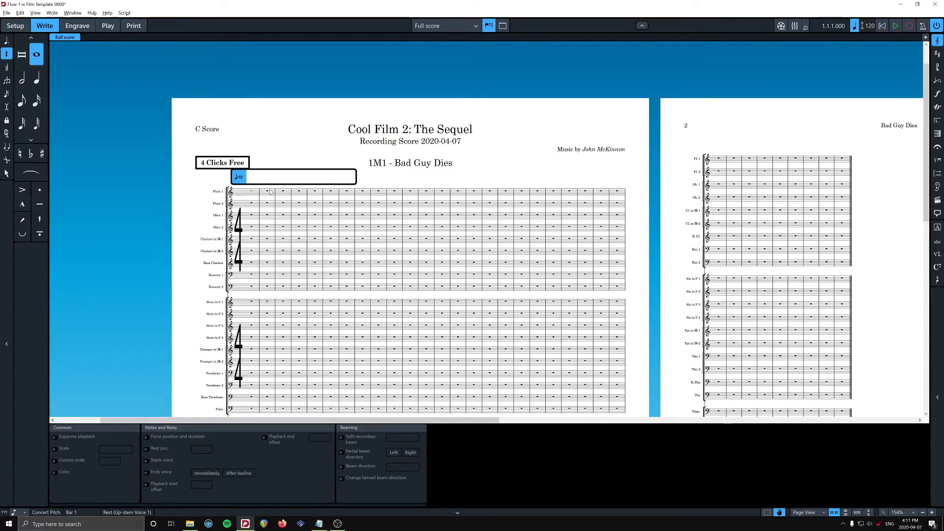
text(al)
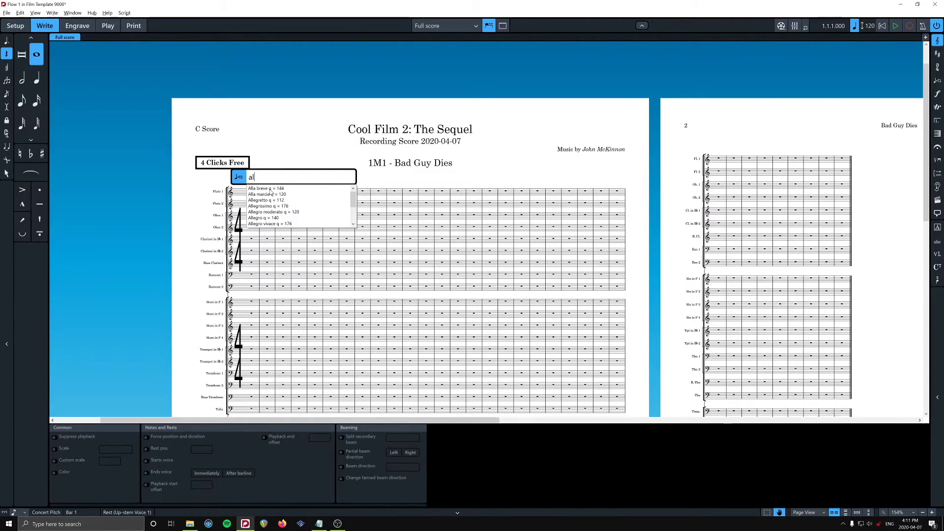
key(Down)
key(Down)
key(Down)
key(Down)
key(Down)
key(Down)
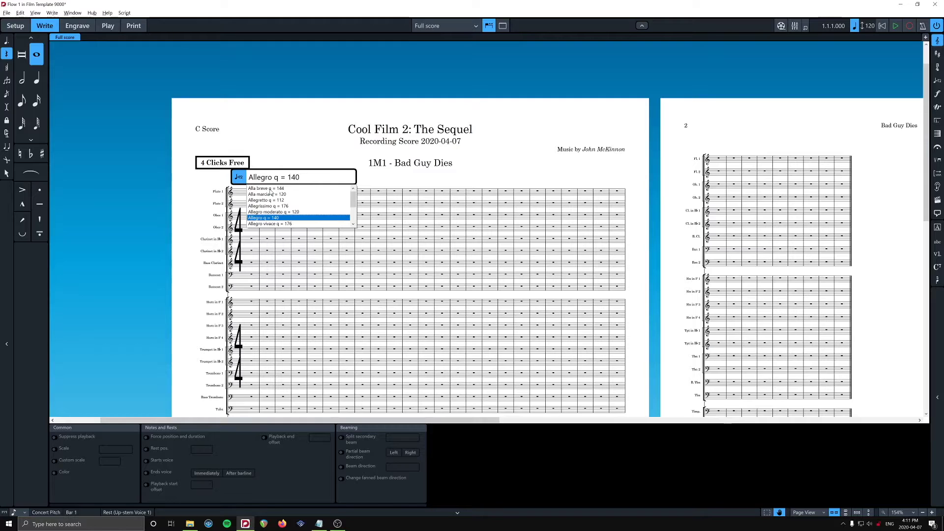
key(Return)
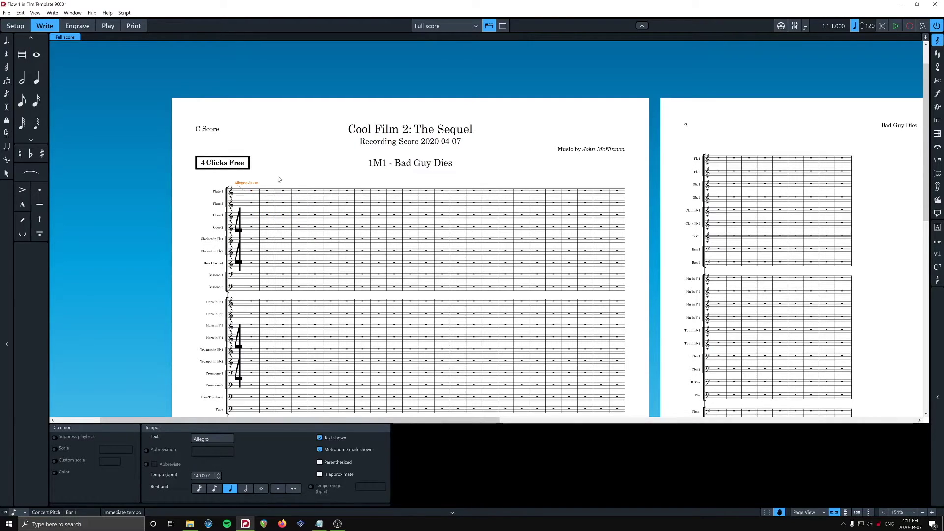
click(297, 174)
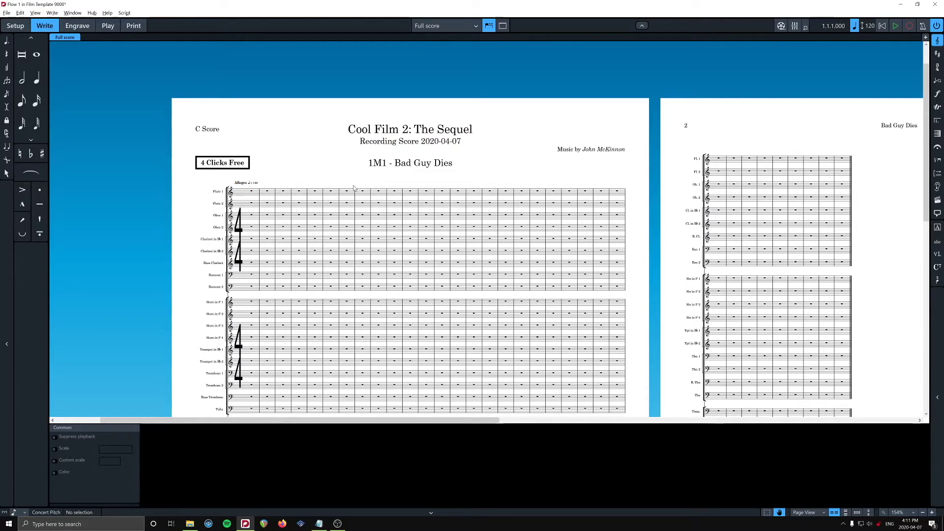
click(268, 193)
key(ctrl+v)
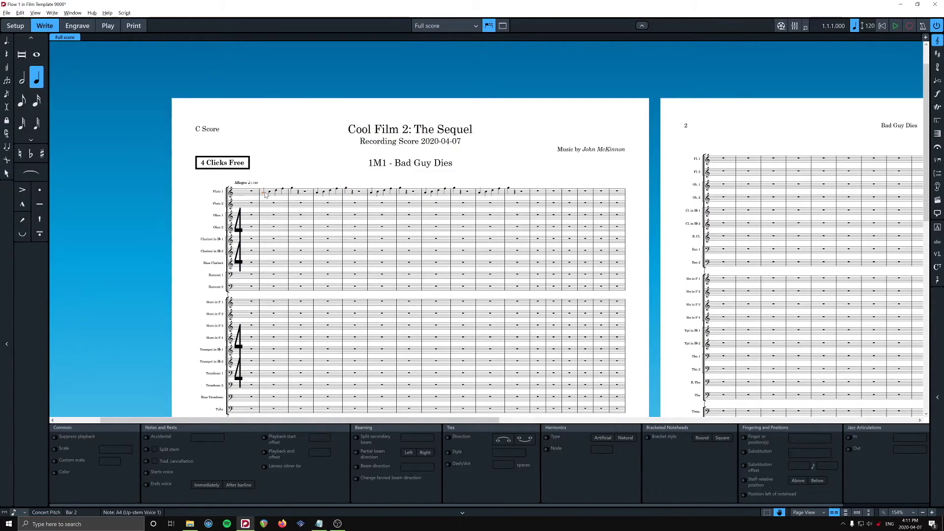
Step: Switch to the Flute 1 part layout and view its plain flow headings
key(w)
scroll(363, 189, up, 2)
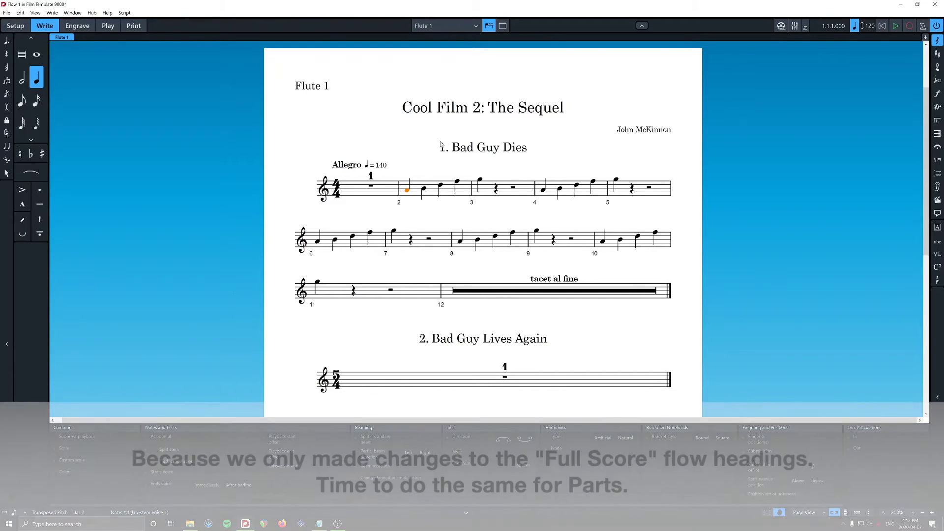
scroll(584, 216, down, 1)
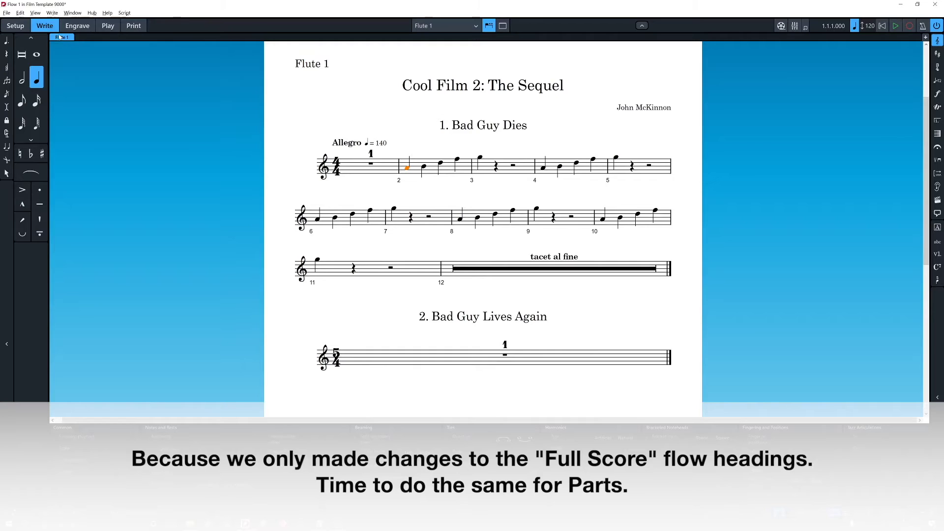
Step: In Engrave mode, add a bordered text frame holding the flow Editor token to the part heading
click(77, 25)
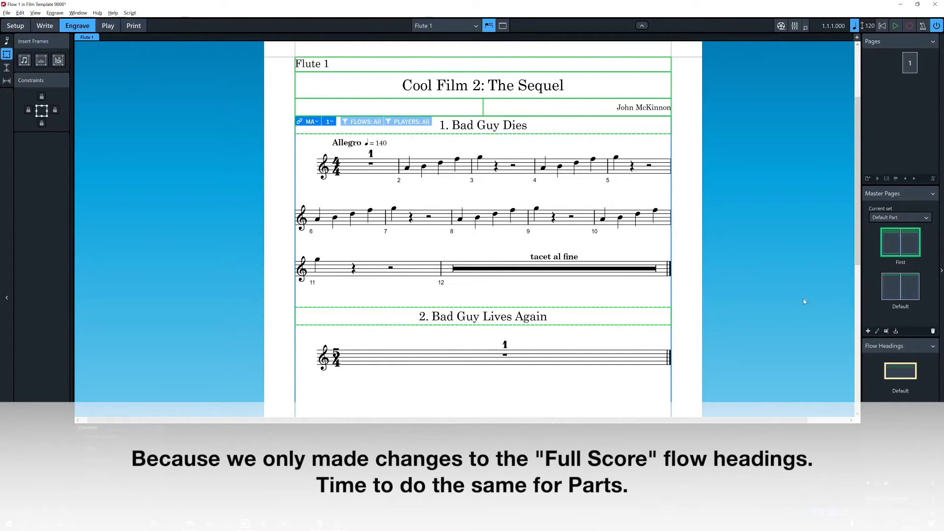
double_click(903, 375)
click(41, 60)
drag(129, 217, 263, 248)
right_click(148, 231)
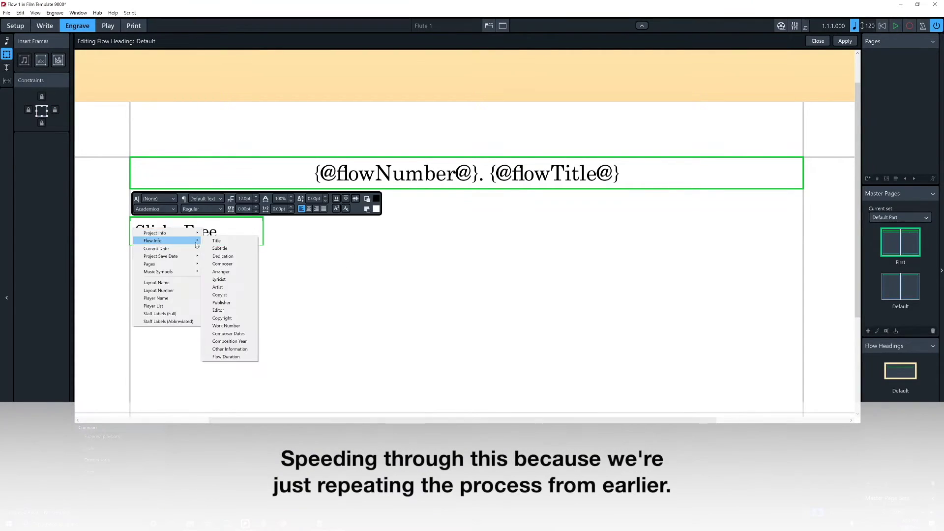
click(232, 248)
key(Escape)
drag(197, 231, 196, 172)
click(28, 110)
click(55, 109)
click(845, 41)
double_click(900, 371)
double_click(197, 170)
key(Escape)
key(Delete)
double_click(394, 170)
text(1M)
key(Escape)
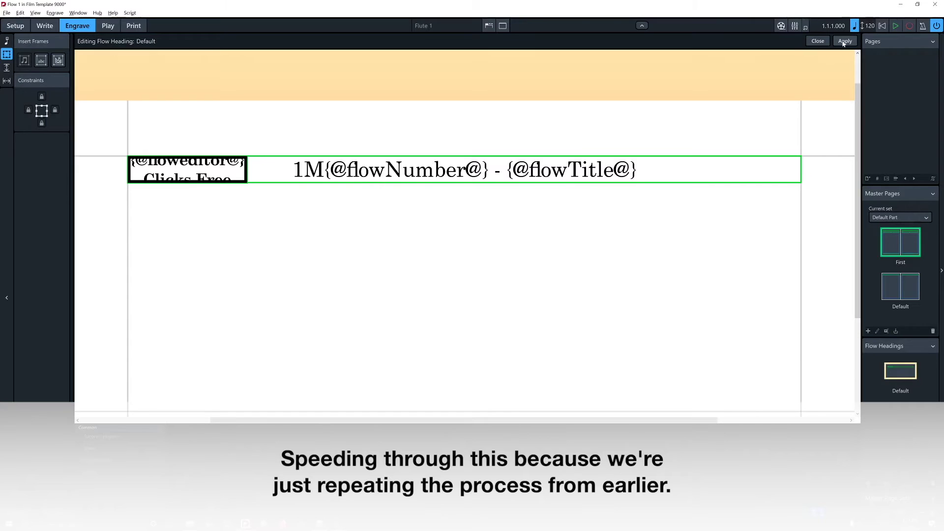
click(844, 42)
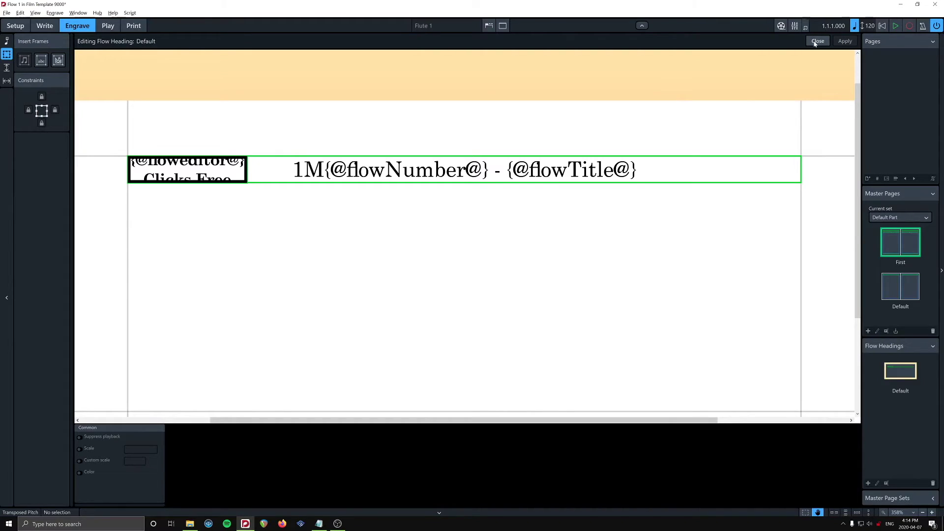
Step: Compare the headings of the Flute 2 & Piccolo and Flute 1 parts, ending on Flute 2 & Piccolo
click(817, 41)
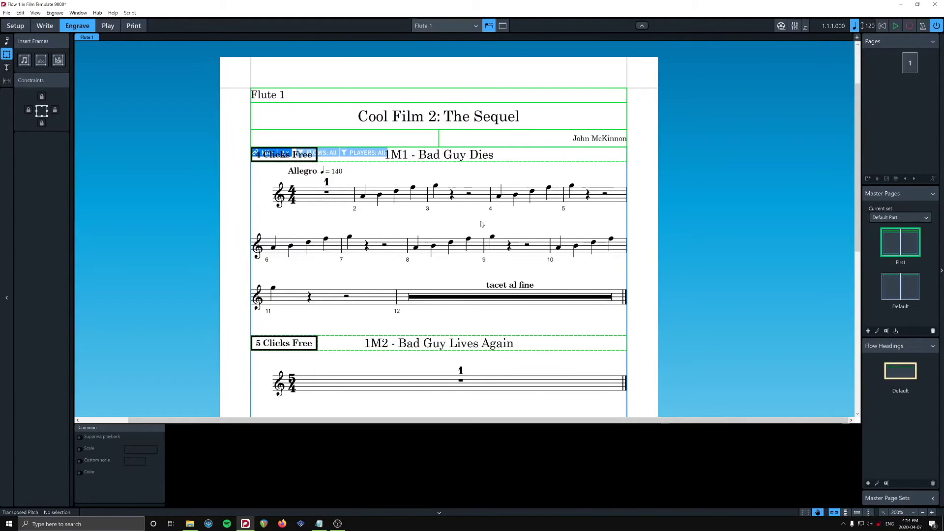
scroll(482, 224, down, 1)
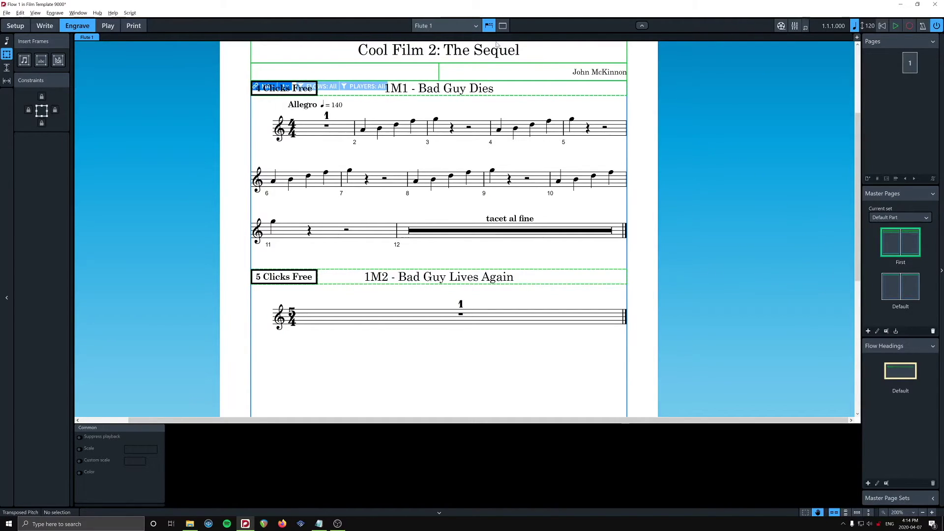
click(468, 24)
click(457, 51)
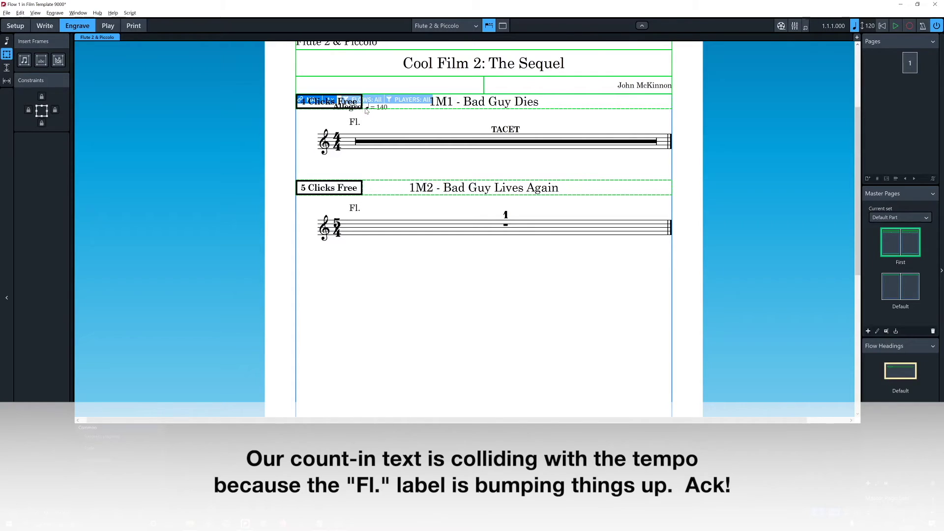
click(444, 25)
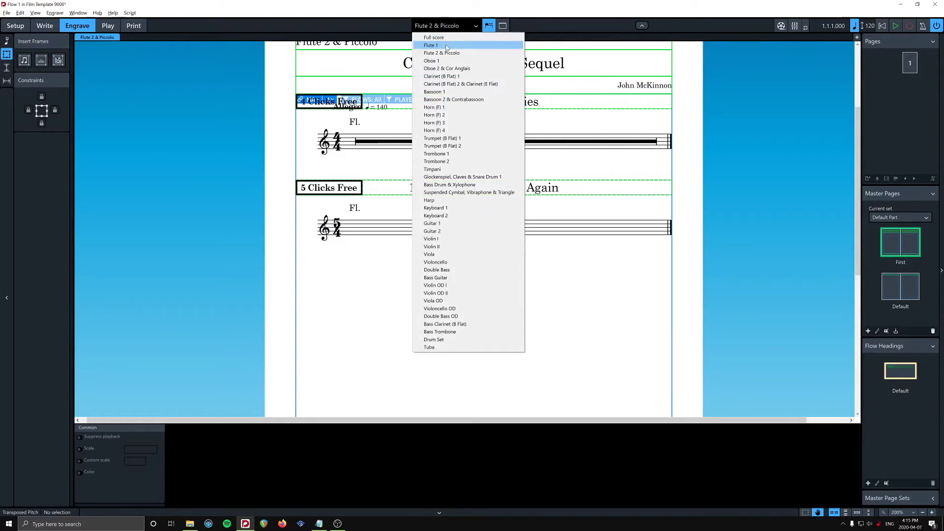
click(443, 40)
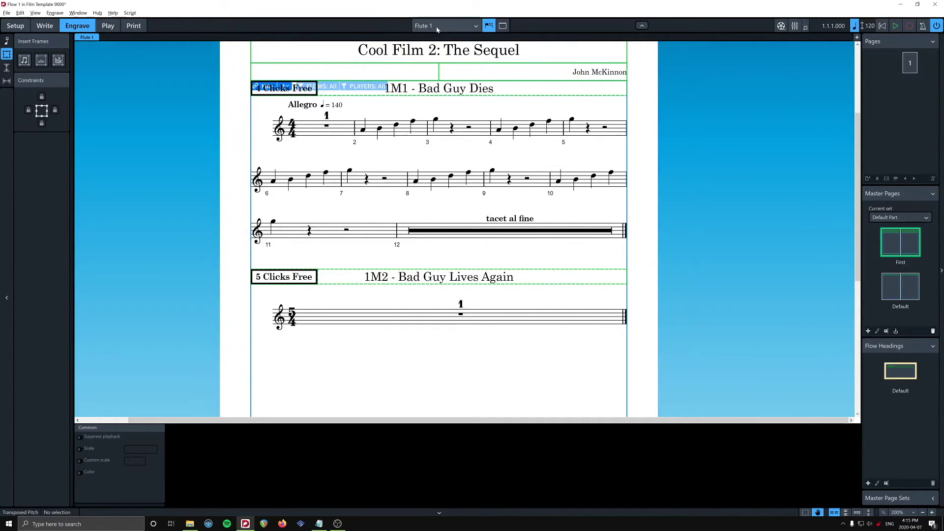
click(443, 25)
click(441, 53)
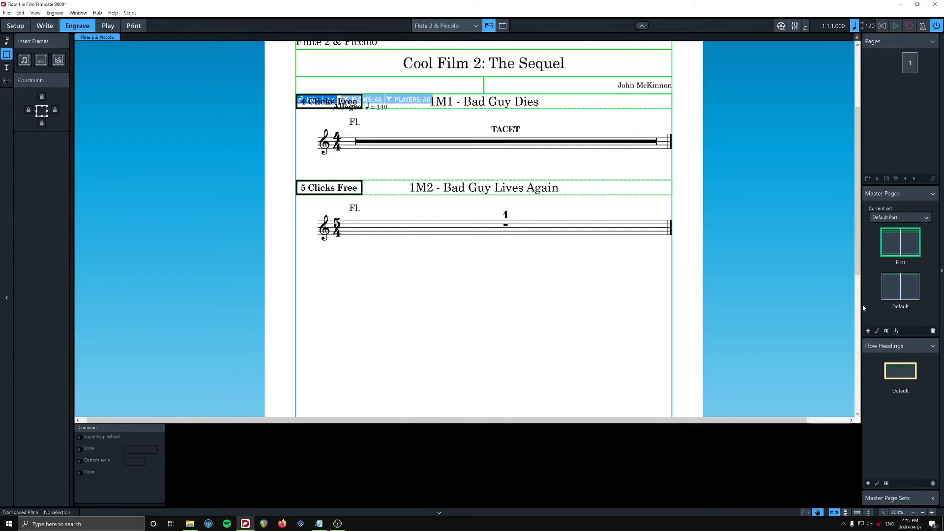
Step: With the flow heading editor open, bring up Layout Options at the Page Setup settings
double_click(910, 373)
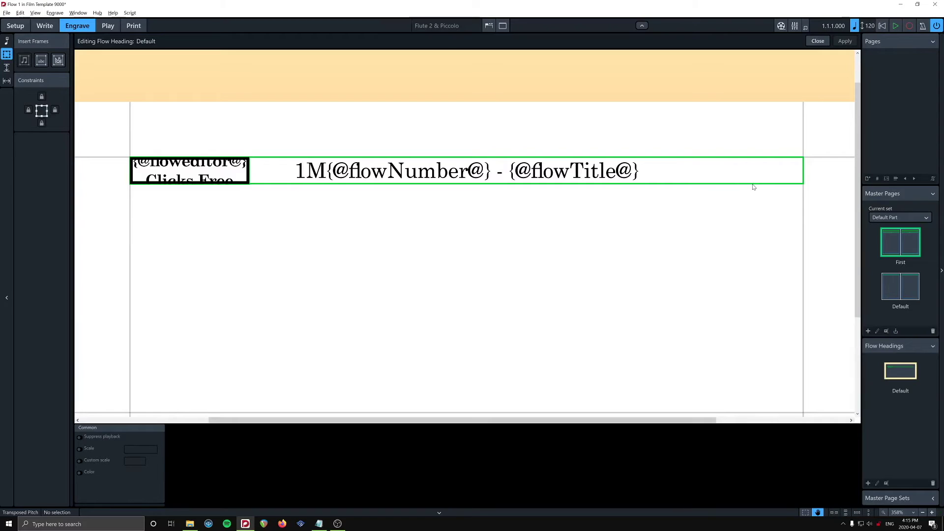
click(707, 181)
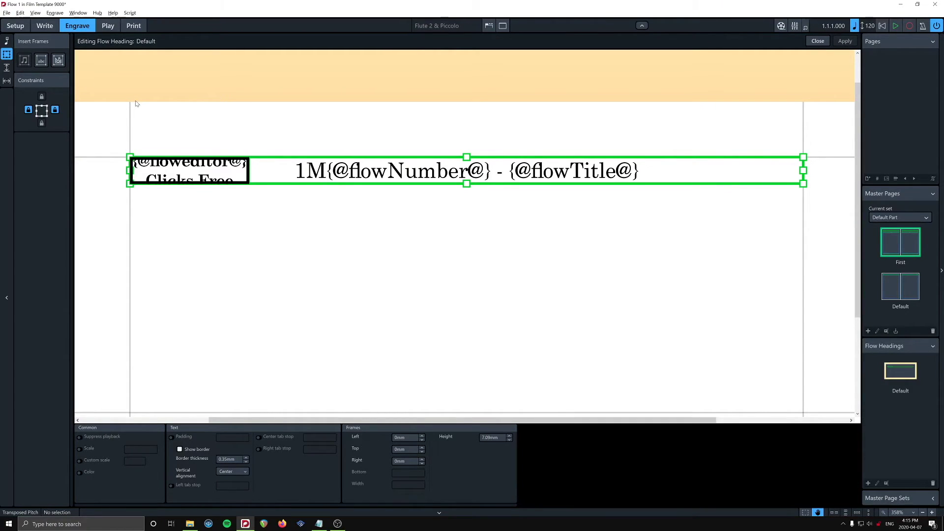
key(ctrl+shift+l)
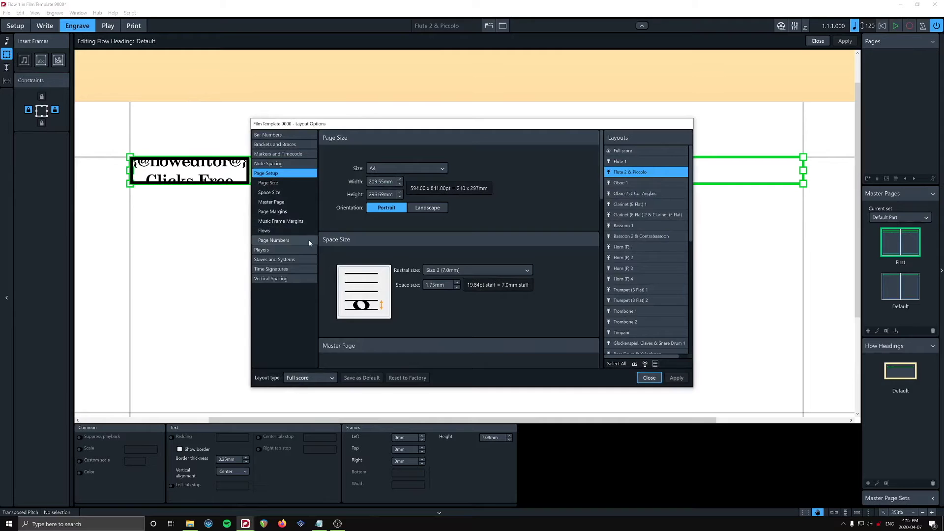
click(271, 278)
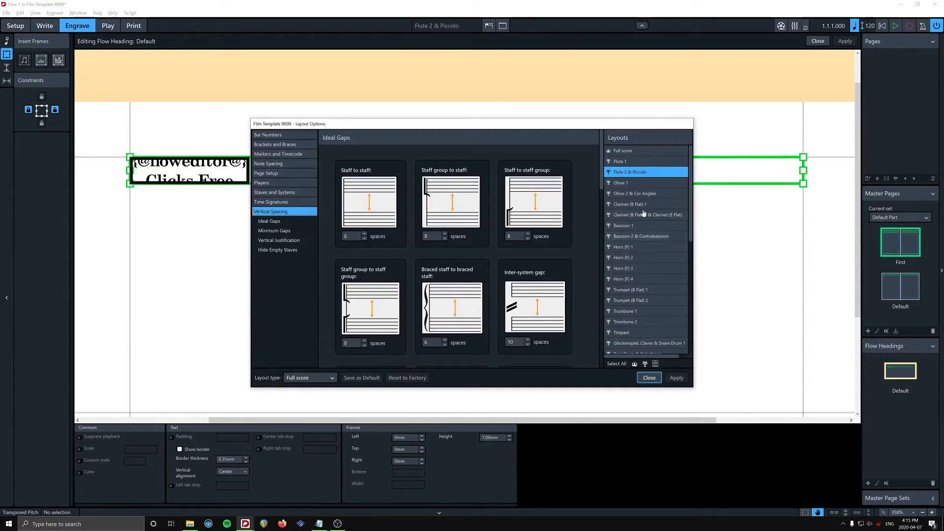
scroll(587, 292, down, 10)
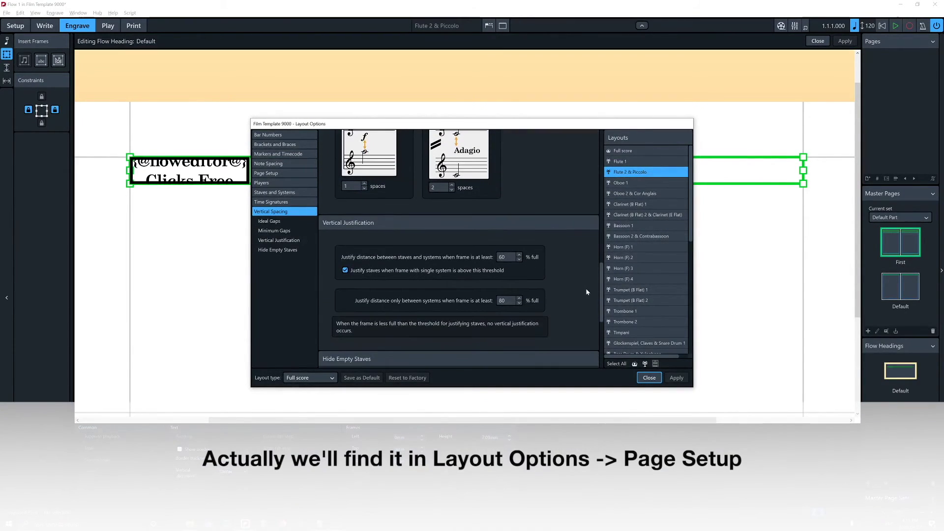
scroll(586, 289, down, 5)
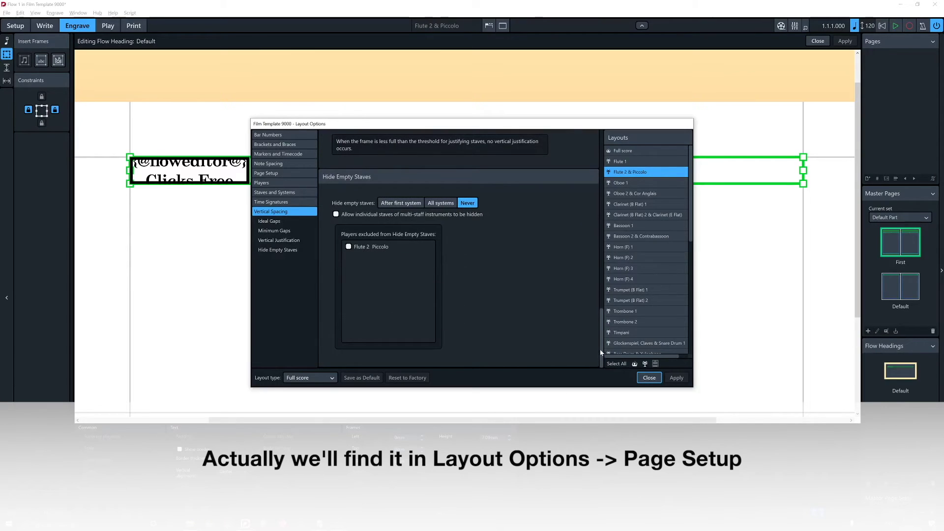
click(277, 173)
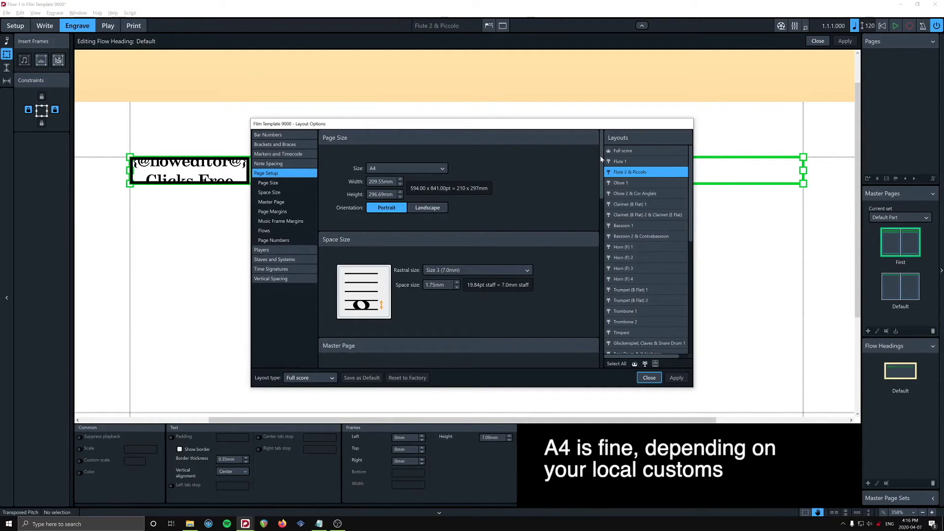
drag(603, 164, 608, 292)
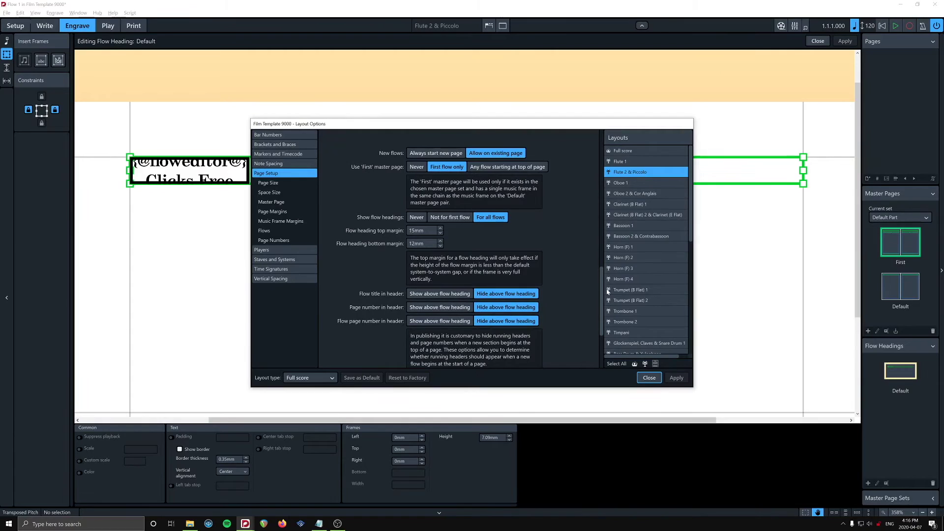
Step: Raise the flow heading bottom margin to 15.06mm, apply, and close the heading editor
click(439, 241)
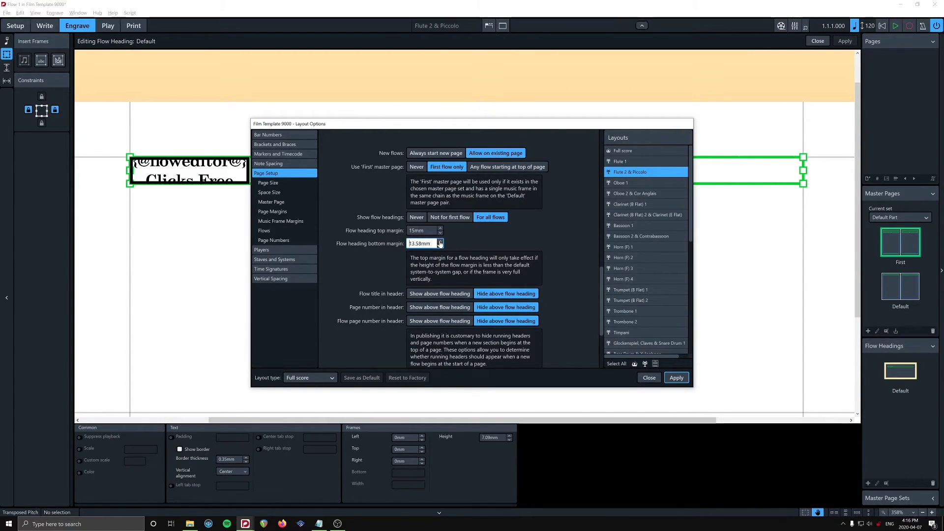
click(439, 241)
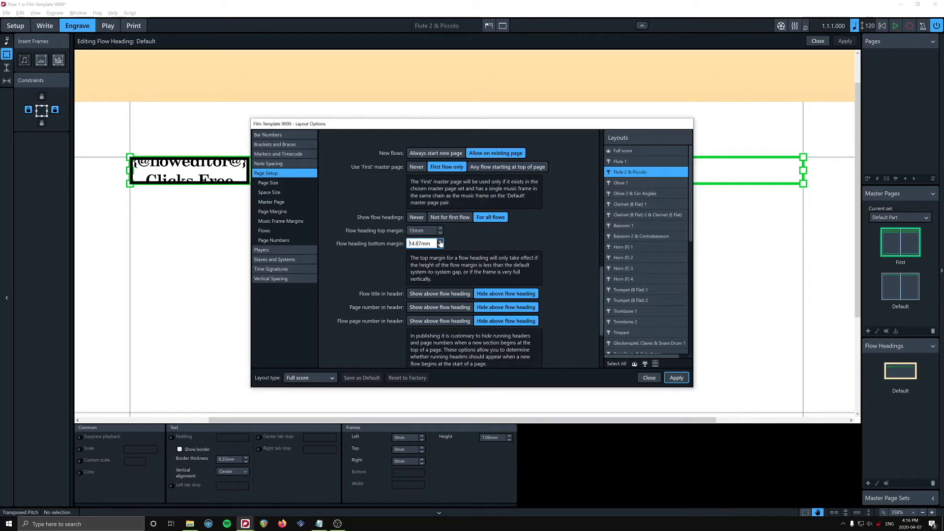
click(673, 379)
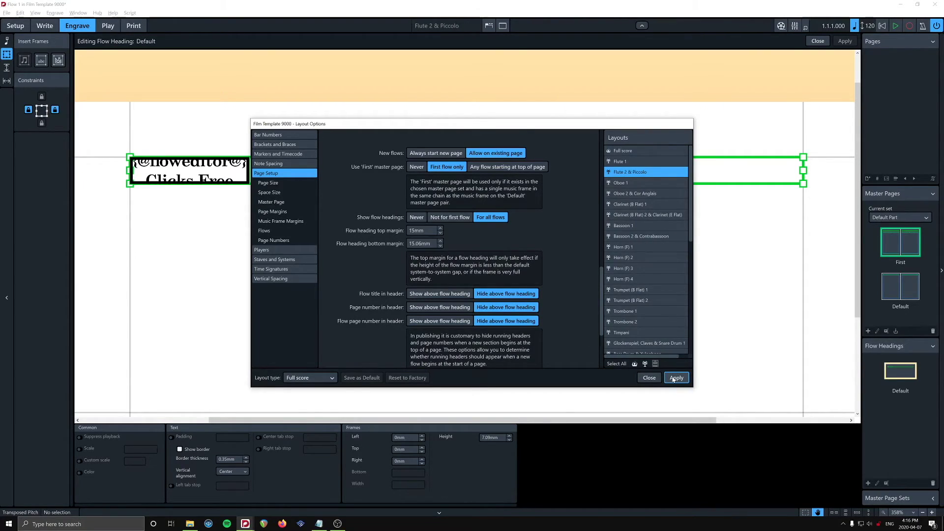
click(650, 378)
click(818, 41)
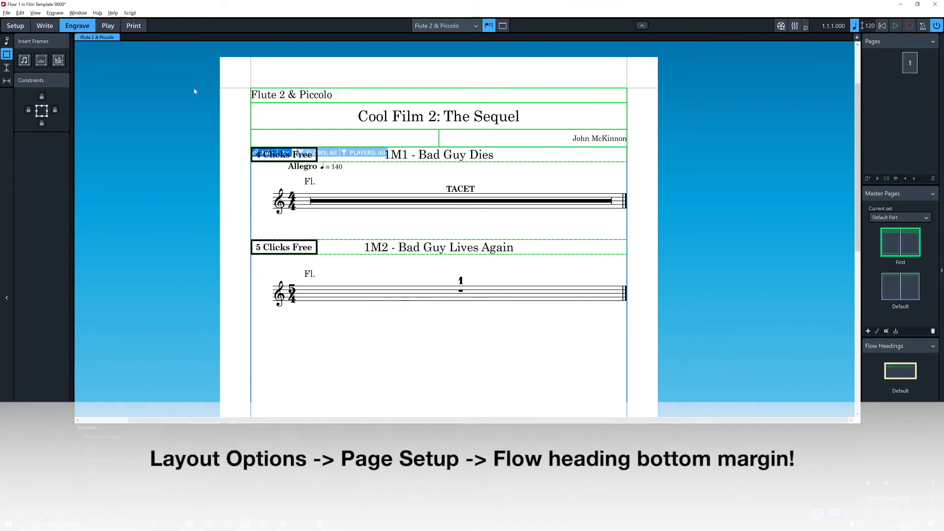
Step: Reopen Layout Options with Ctrl+Shift+L to view the 15.06mm flow heading bottom margin
key(ctrl+shift+l)
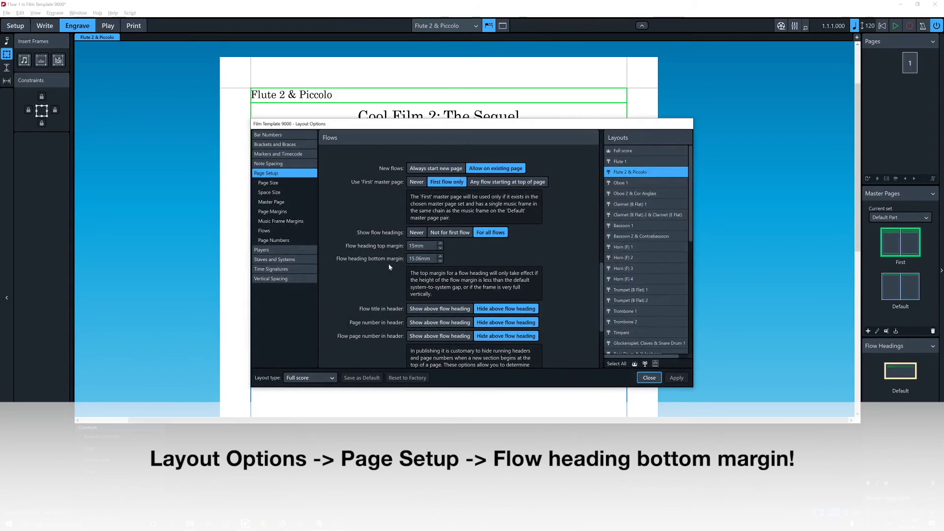
Step: Select parts Flute 1 through Tuba and apply a 15.5mm flow heading bottom margin
click(637, 163)
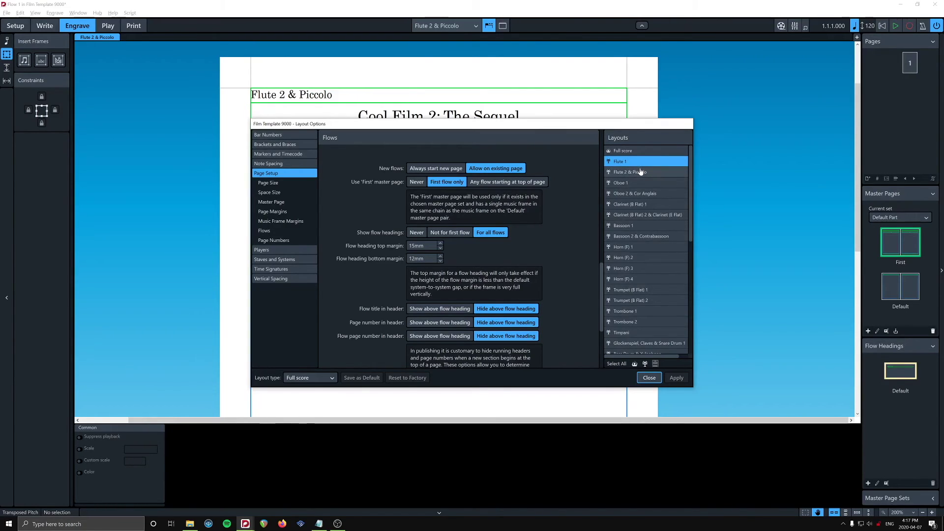
scroll(641, 175, down, 5)
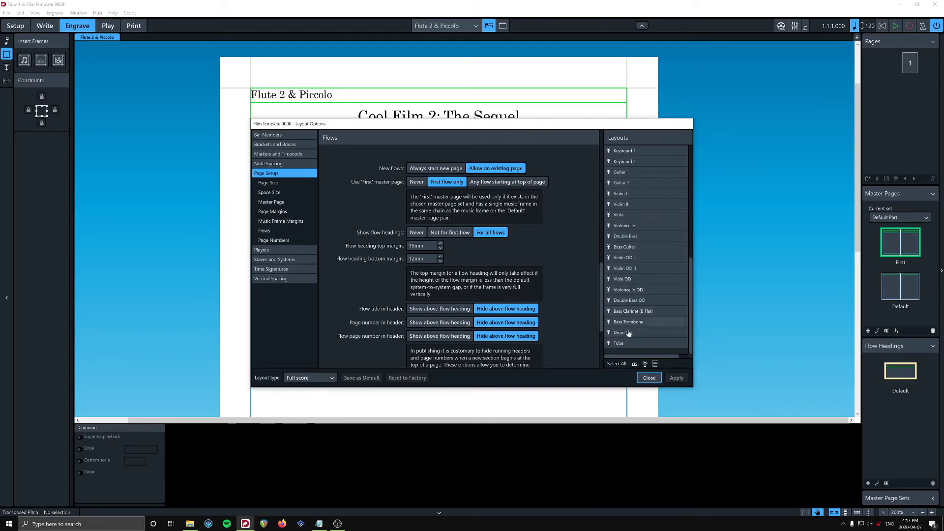
shift+click(624, 343)
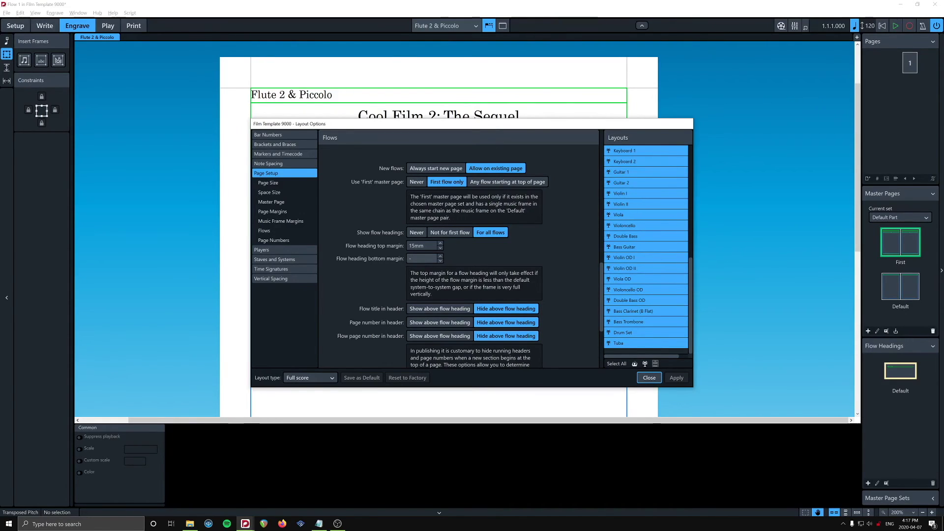
click(422, 259)
text(15)
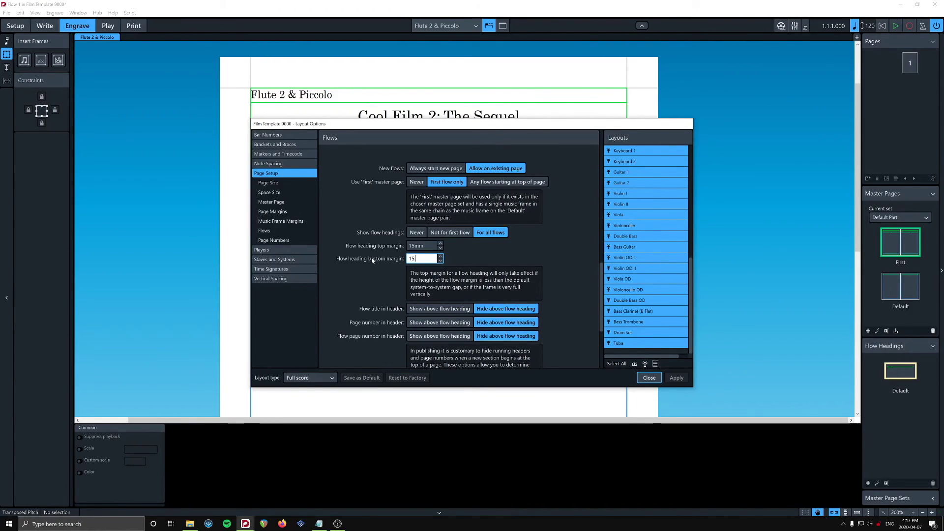
text(.5)
click(526, 270)
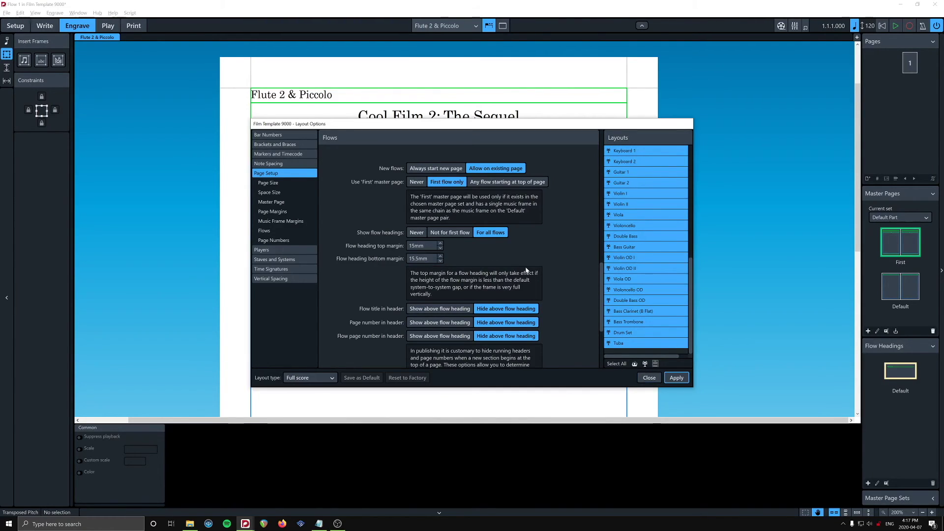
click(671, 380)
Step: Close Layout Options, open the flow heading, narrow the title frame and lower the Clicks Free box
click(649, 377)
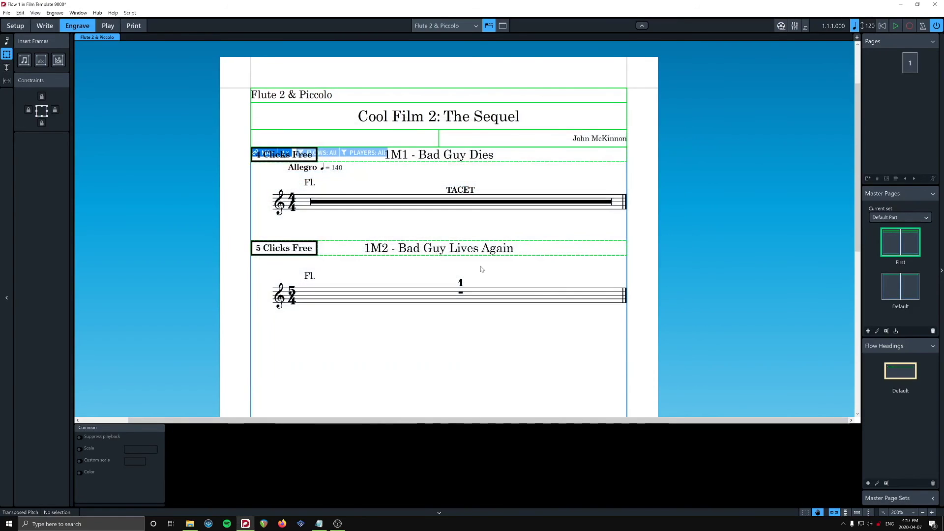
click(315, 154)
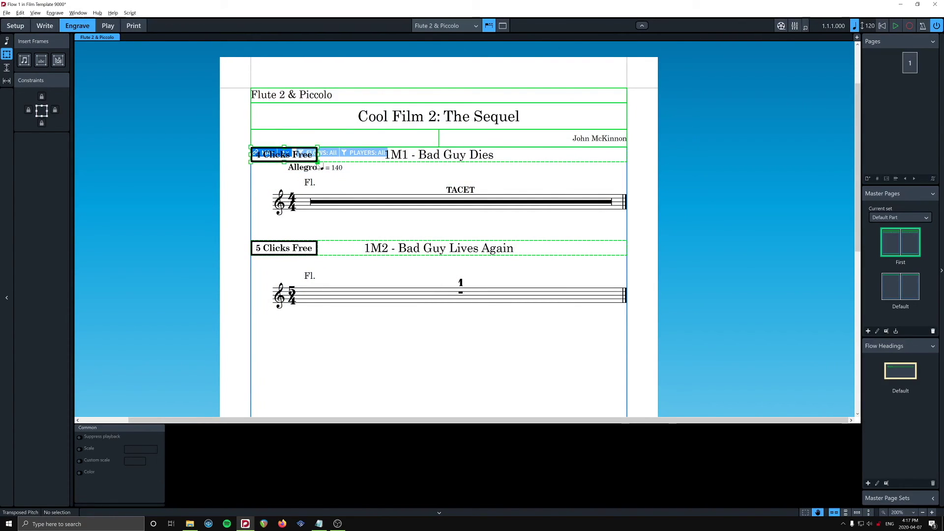
double_click(908, 373)
click(151, 172)
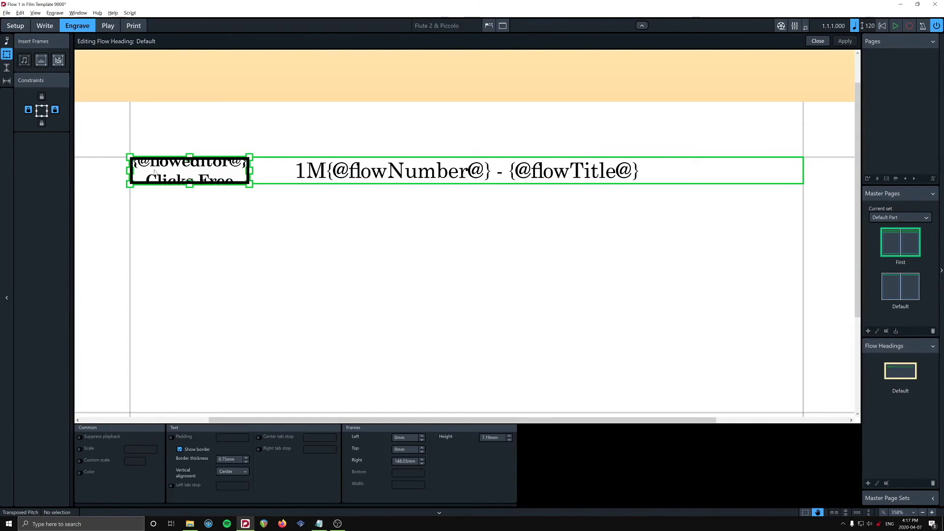
drag(130, 170, 306, 172)
click(232, 159)
drag(232, 159, 252, 178)
Step: Stretch the title frame back left beside the Clicks Free box and select the box's text
click(307, 191)
drag(306, 192, 127, 189)
double_click(164, 173)
key(Escape)
key(ctrl+z)
double_click(165, 173)
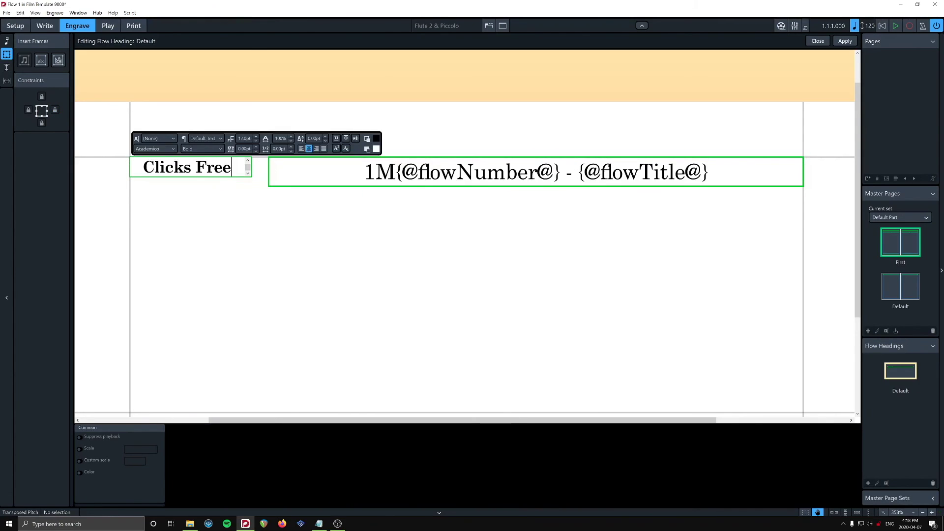
key(ctrl+a)
click(263, 198)
drag(267, 186, 153, 185)
click(273, 197)
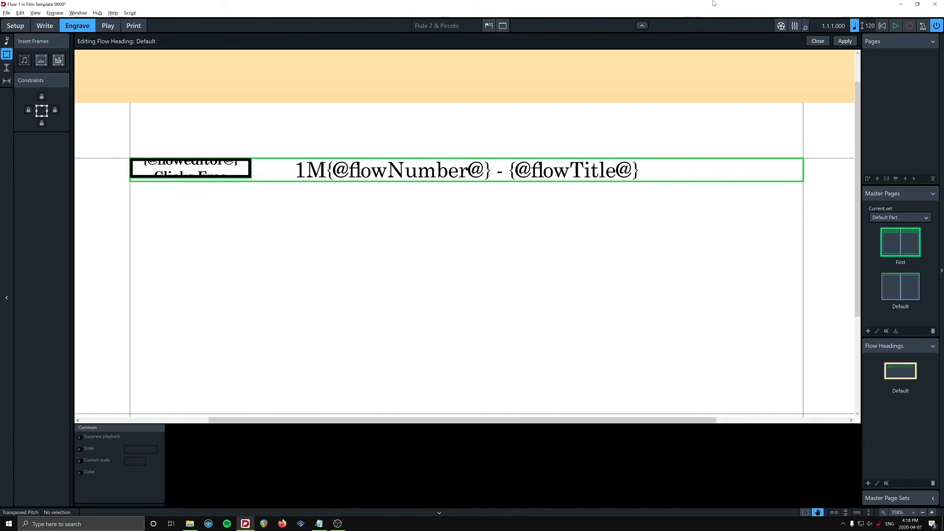
click(844, 41)
click(817, 40)
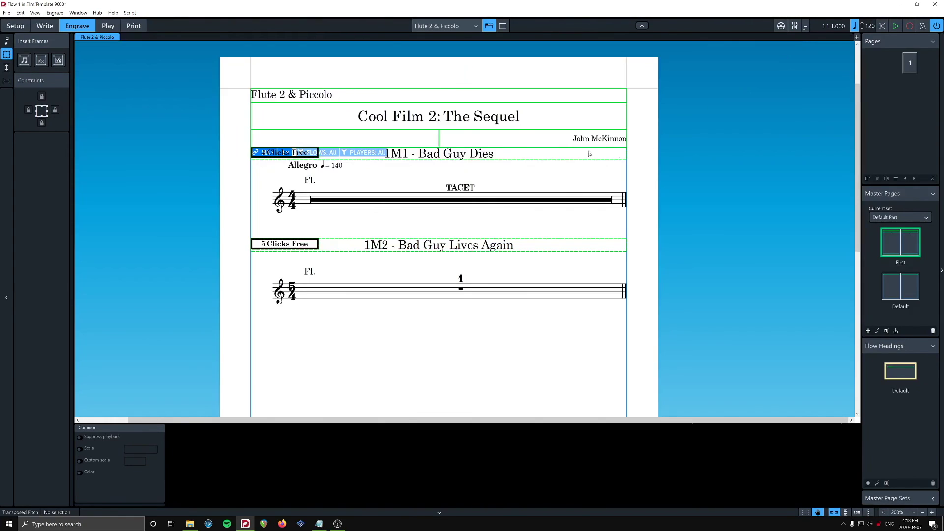